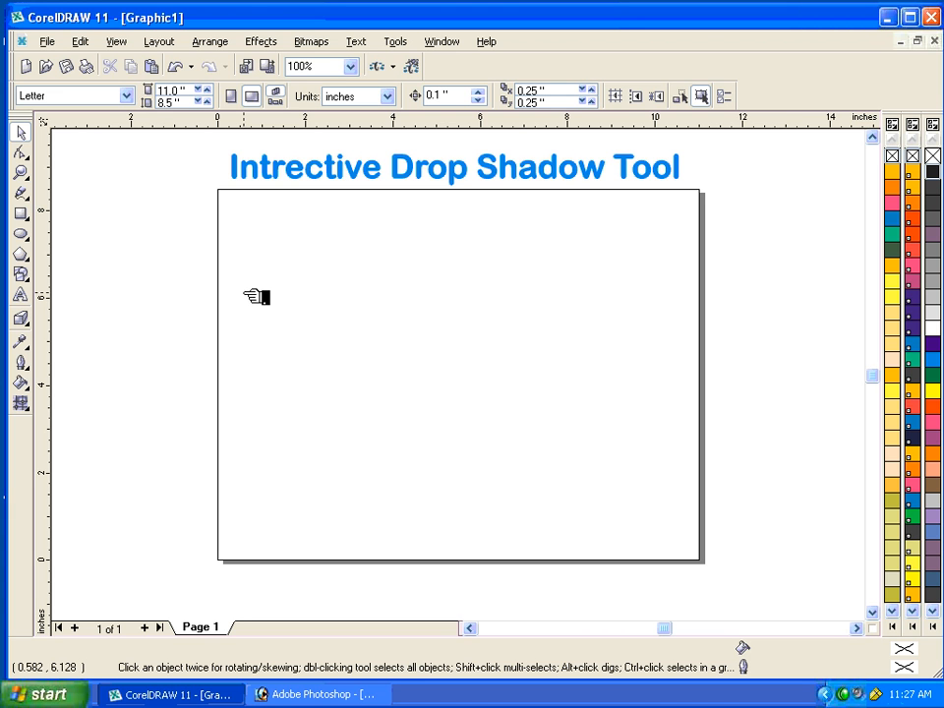
# Draw an ellipse about 1.58 by 1.73 inches near the page's upper-left corner and a rectangle about 1.96 by 1.58 inches beside it
pyautogui.click(20, 234)
pyautogui.moveTo(265, 216); pyautogui.dragTo(333, 290)
pyautogui.click(22, 213)
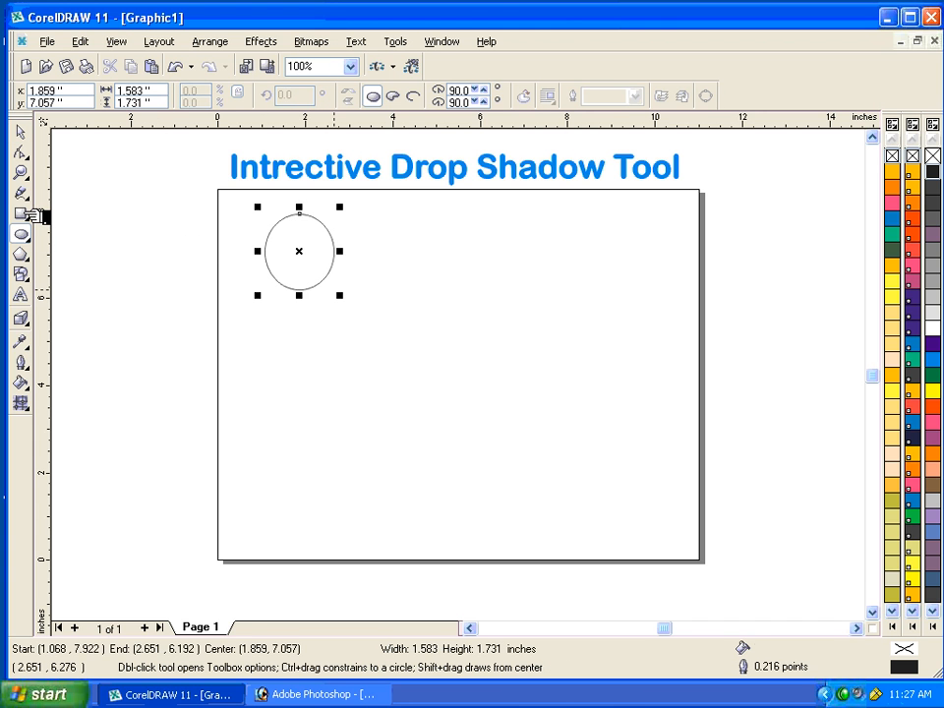
pyautogui.moveTo(447, 216); pyautogui.dragTo(546, 286)
# Fill the rectangle with cyan and move it about 0.5 inch to the left
pyautogui.click(20, 131)
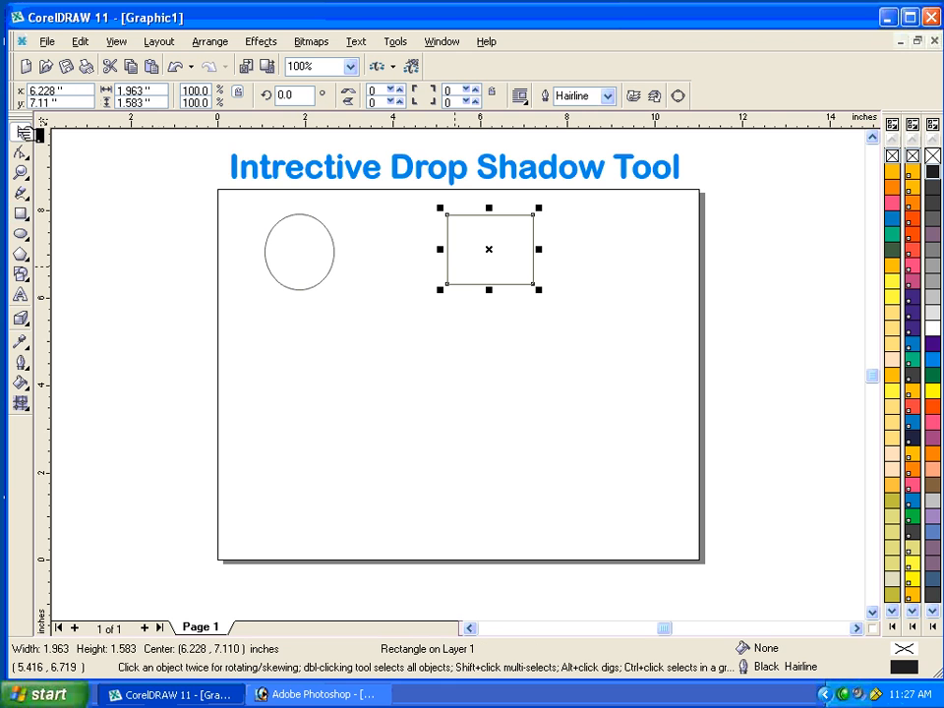
pyautogui.click(933, 359)
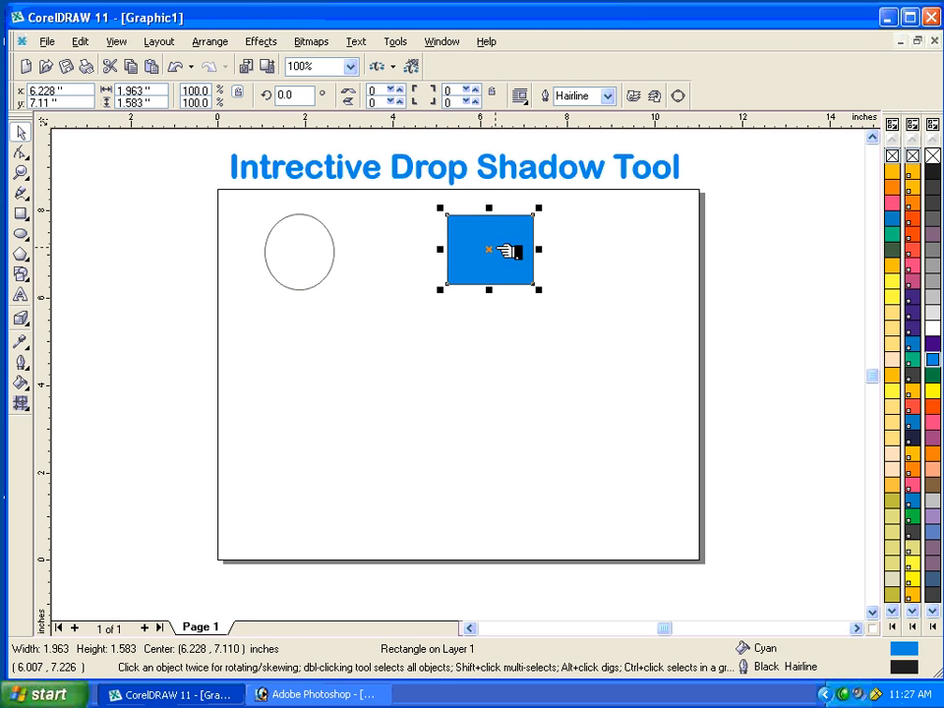
pyautogui.moveTo(501, 251); pyautogui.dragTo(479, 251)
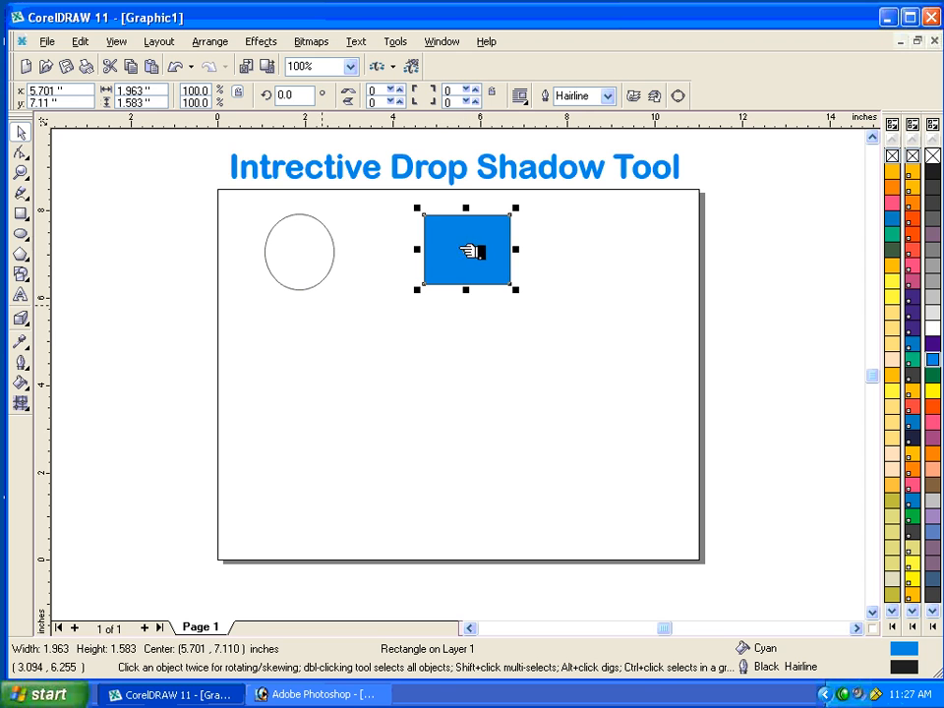
# Apply a drop shadow to the blue rectangle with the Interactive Drop Shadow tool, running horizontally to its right edge
pyautogui.click(29, 324)
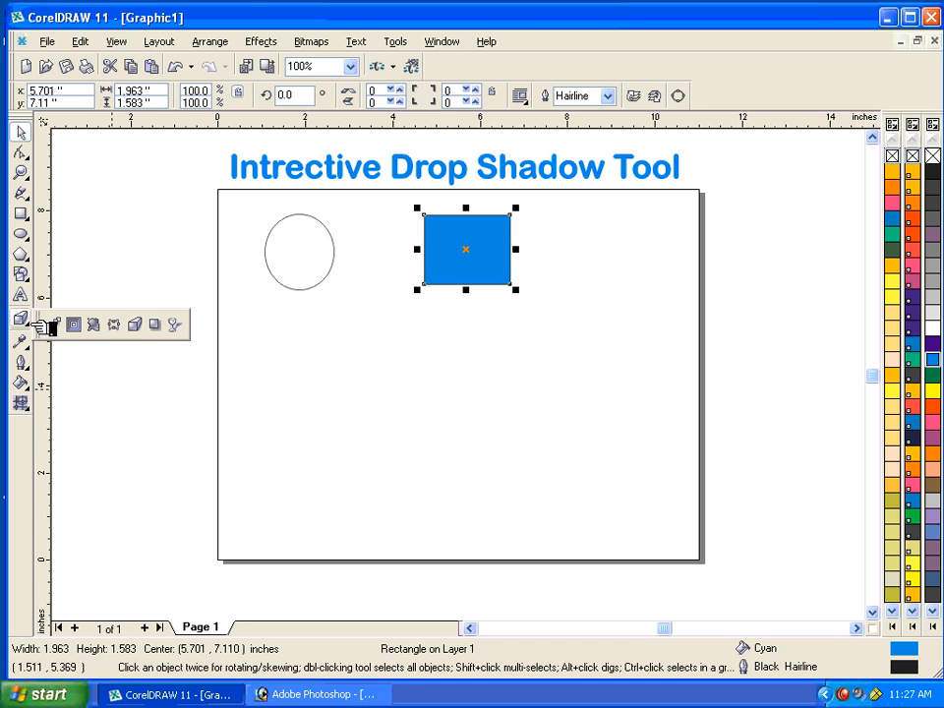
pyautogui.click(158, 324)
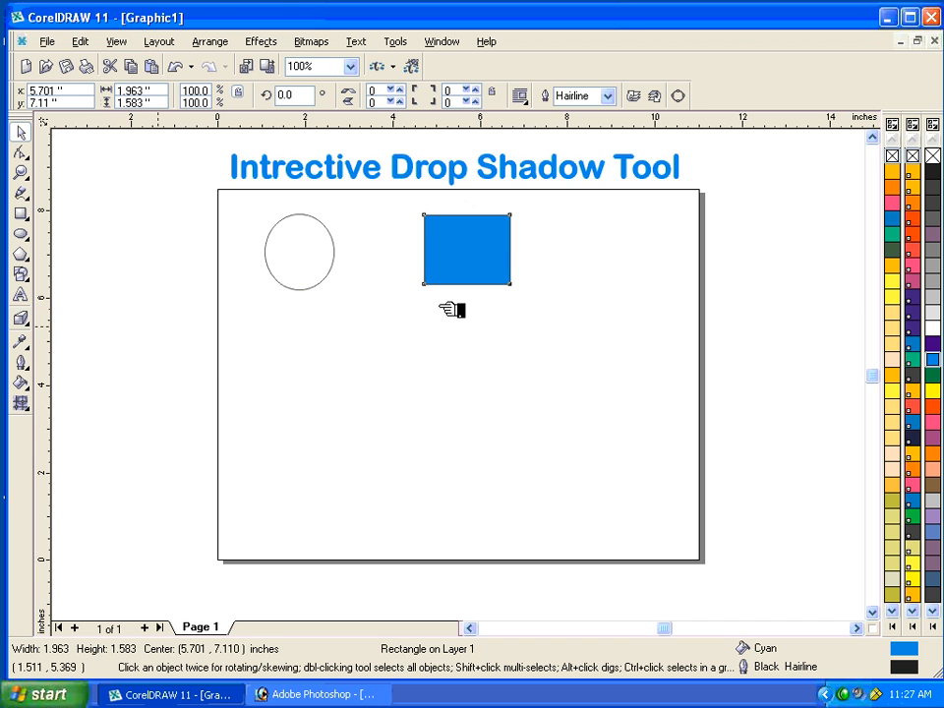
pyautogui.moveTo(511, 258)
pyautogui.mouseDown()
pyautogui.moveTo(560, 293)
pyautogui.moveTo(679, 238)
pyautogui.moveTo(679, 218)
pyautogui.moveTo(570, 384)
pyautogui.moveTo(359, 393)
pyautogui.moveTo(315, 376)
pyautogui.moveTo(531, 311)
pyautogui.moveTo(627, 253)
pyautogui.moveTo(605, 381)
pyautogui.moveTo(589, 250)
pyautogui.moveTo(482, 249)
pyautogui.moveTo(513, 248)
pyautogui.mouseUp()
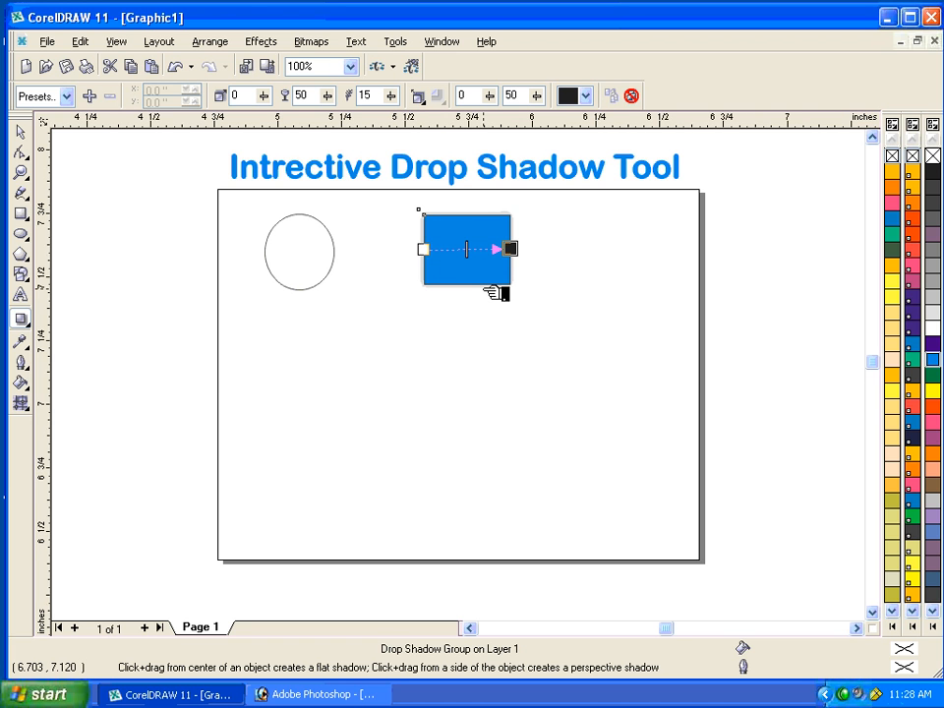
# Try a drop shadow feathering of 5 on the rectangle, then set it to 10
pyautogui.hotkey('shift', 'F2')
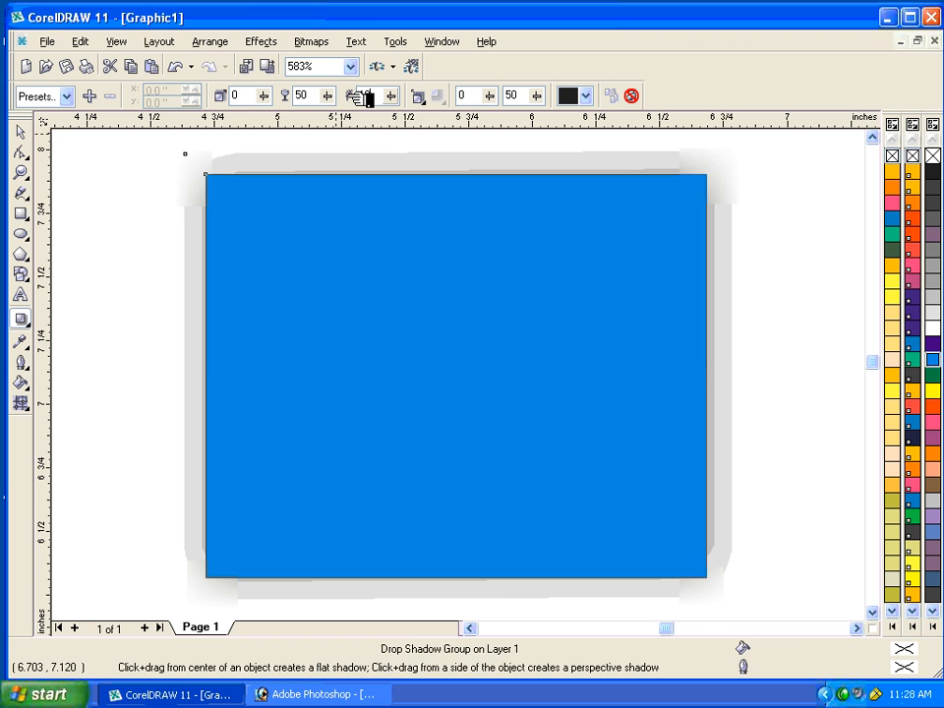
pyautogui.doubleClick(359, 96)
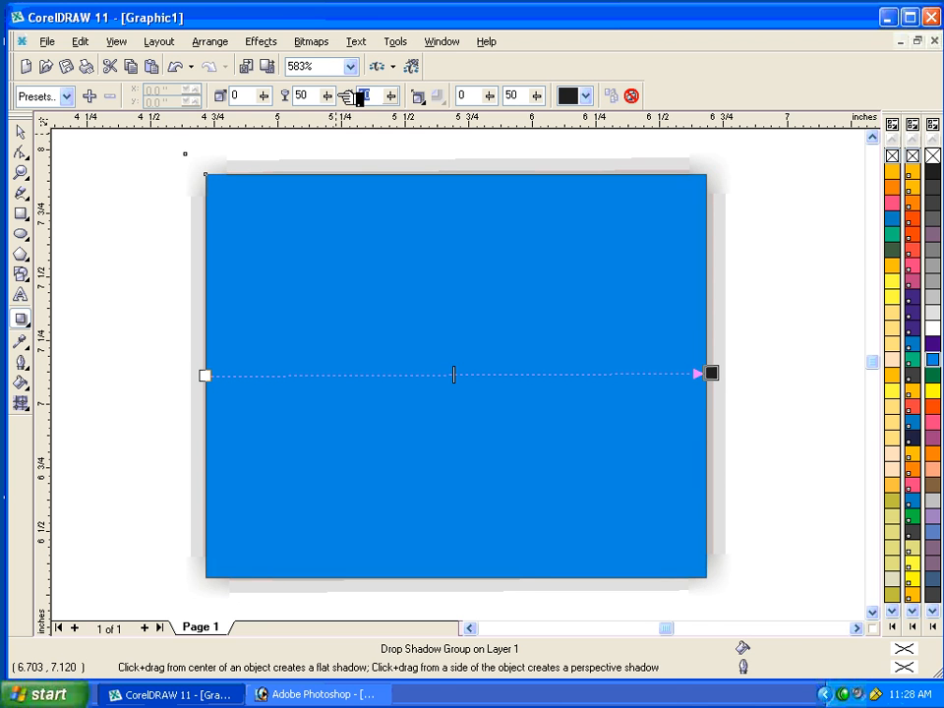
pyautogui.write('5')
pyautogui.press('Return')
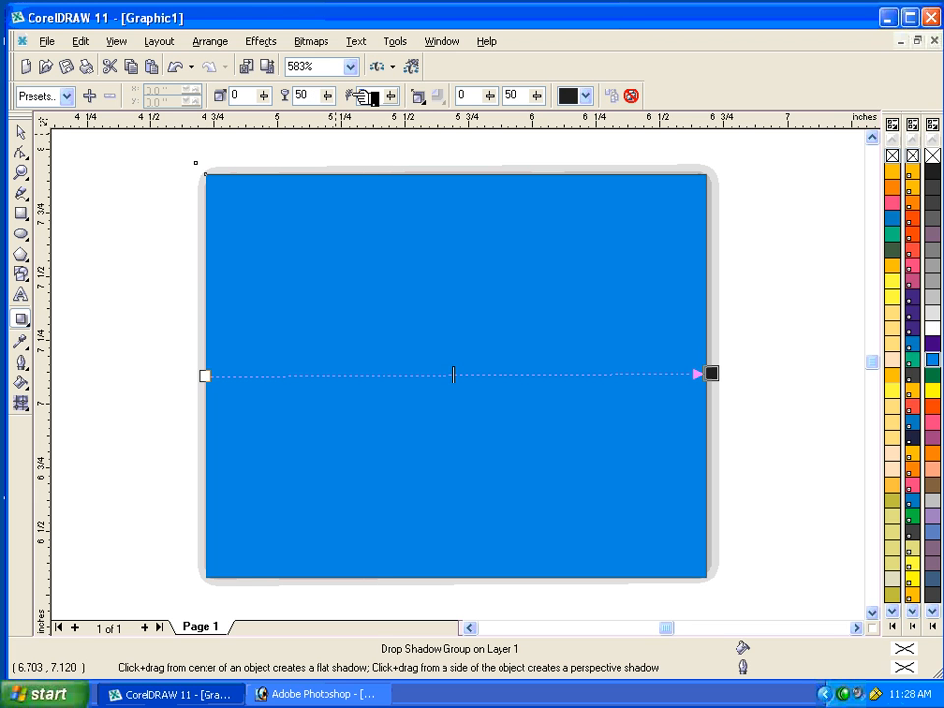
pyautogui.press('Return')
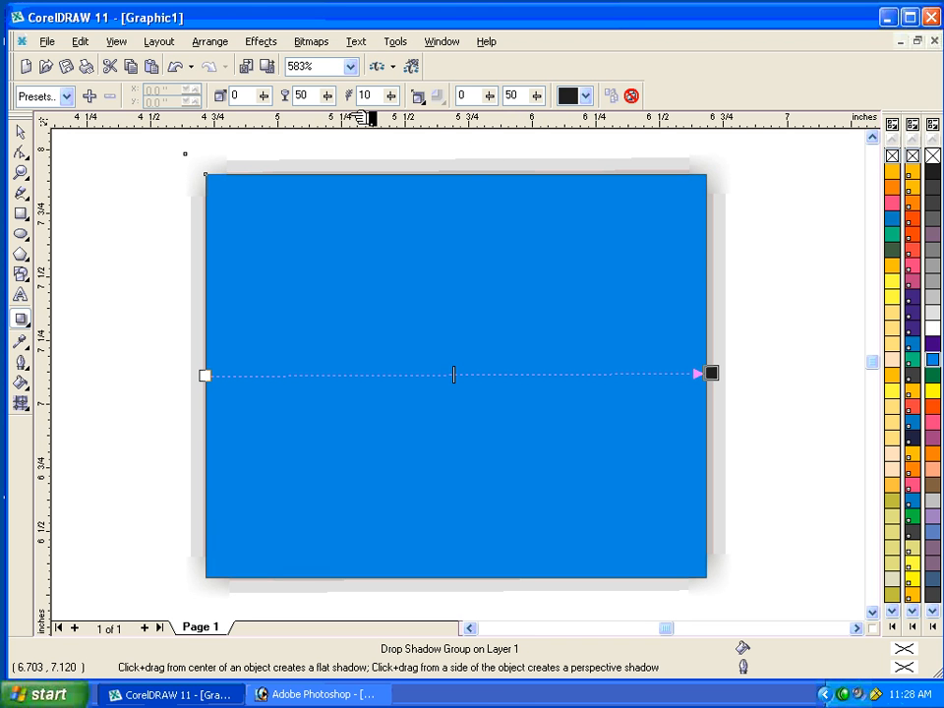
pyautogui.doubleClick(298, 96)
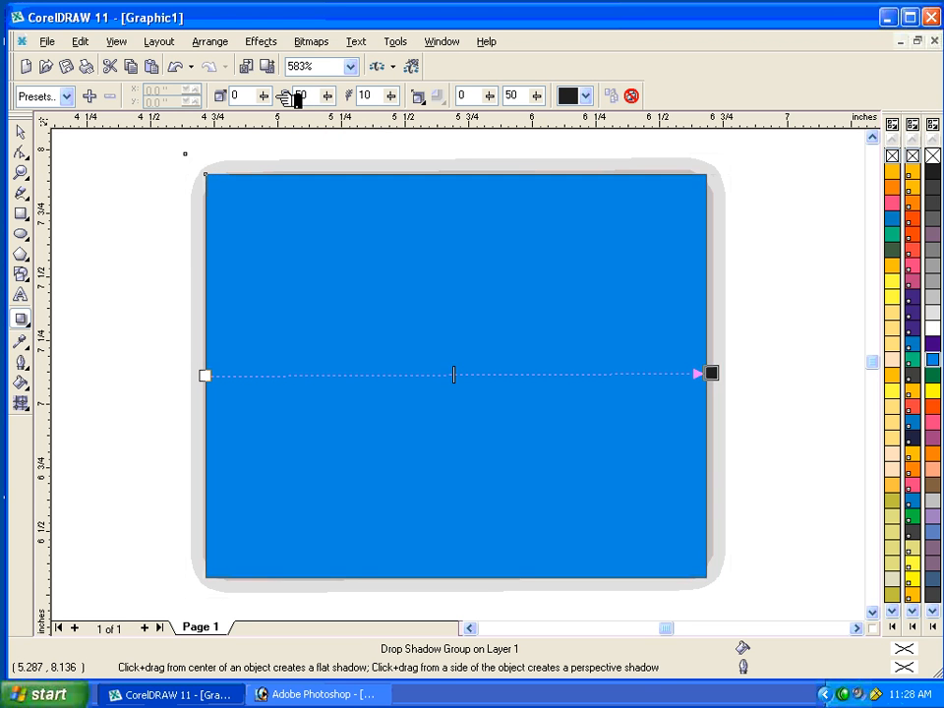
# Try the Middle and Average feathering directions, leave the shadow on Outside, and set its feathering to 5
pyautogui.click(423, 99)
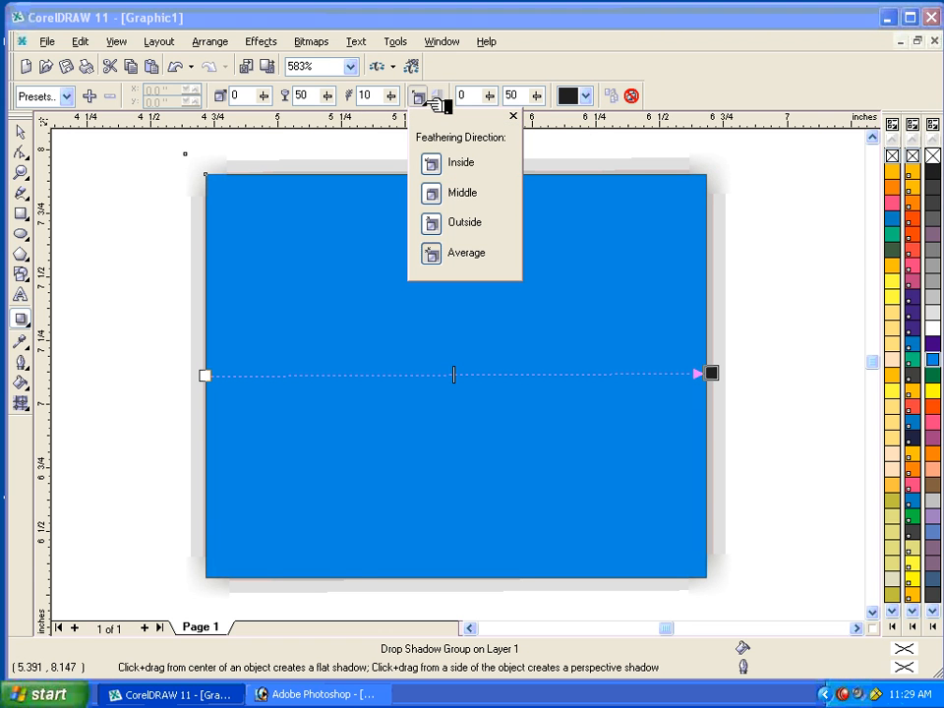
pyautogui.click(433, 196)
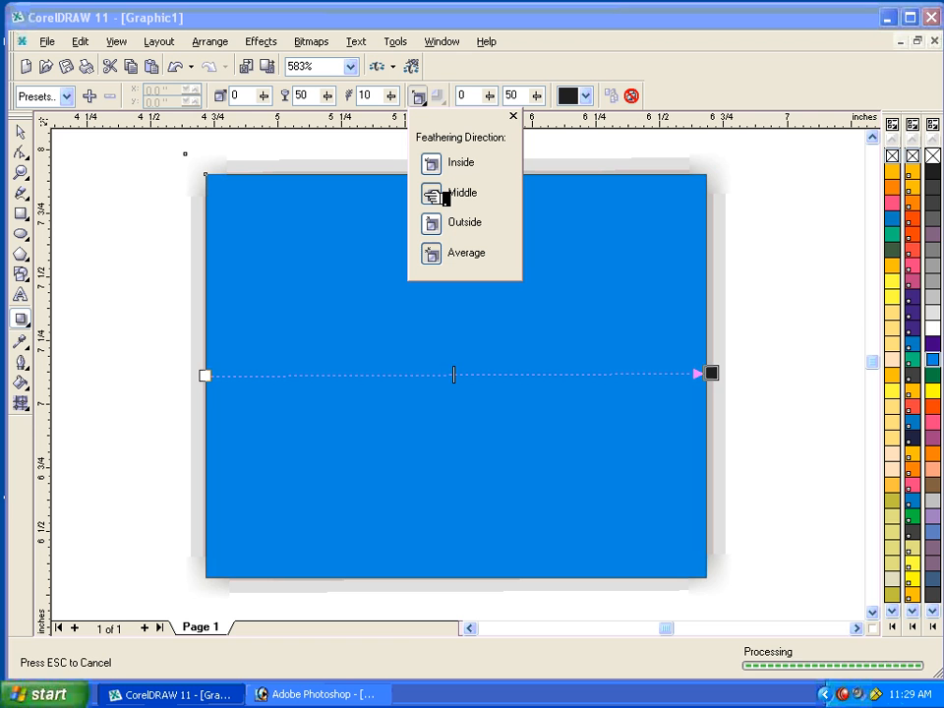
pyautogui.click(443, 225)
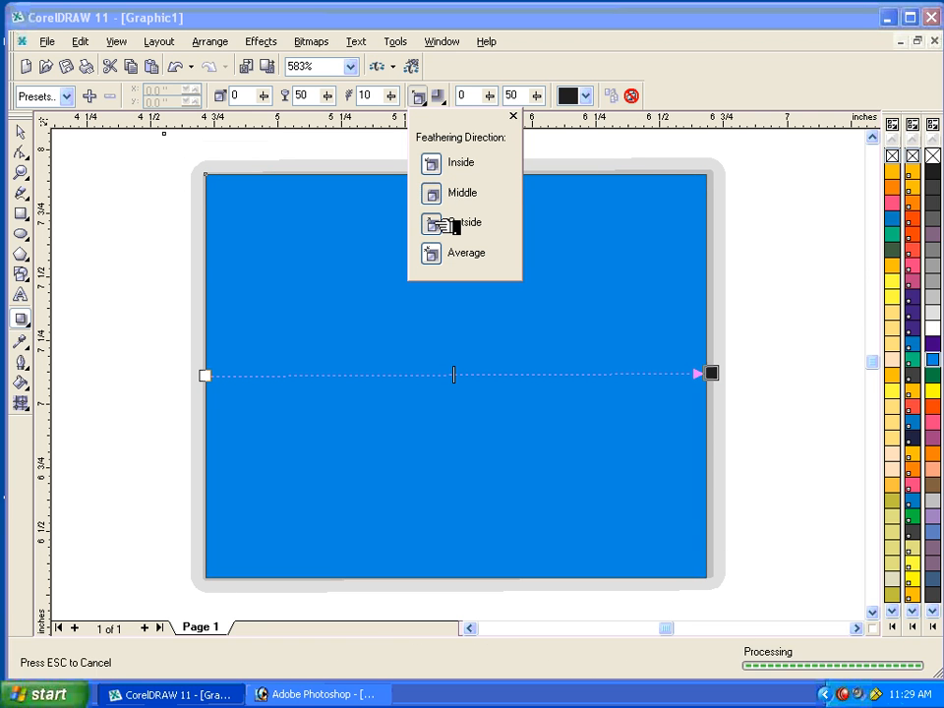
pyautogui.click(453, 256)
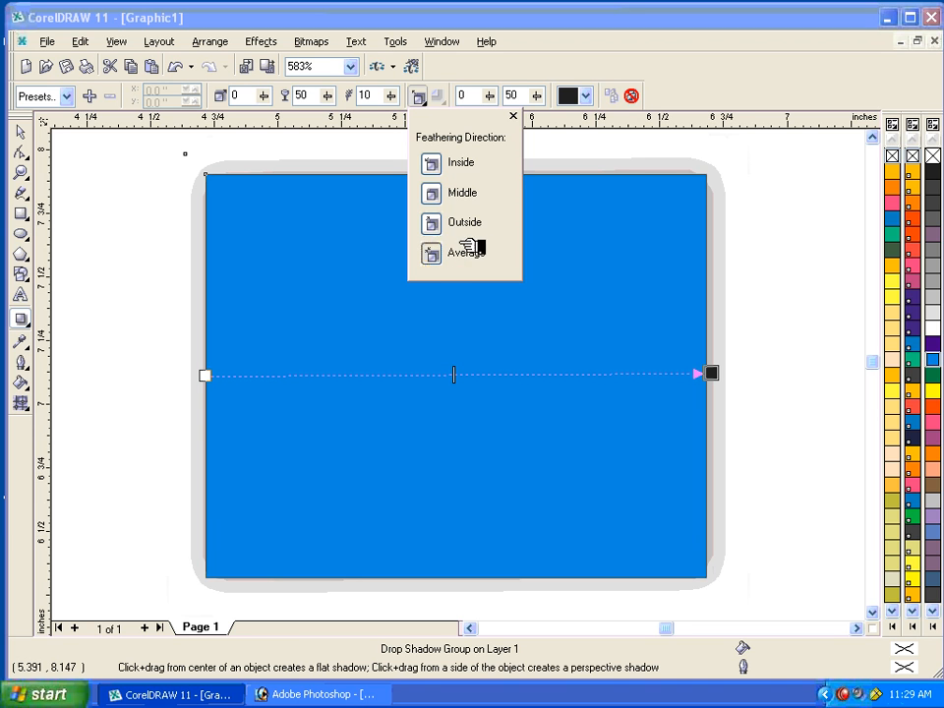
pyautogui.click(443, 256)
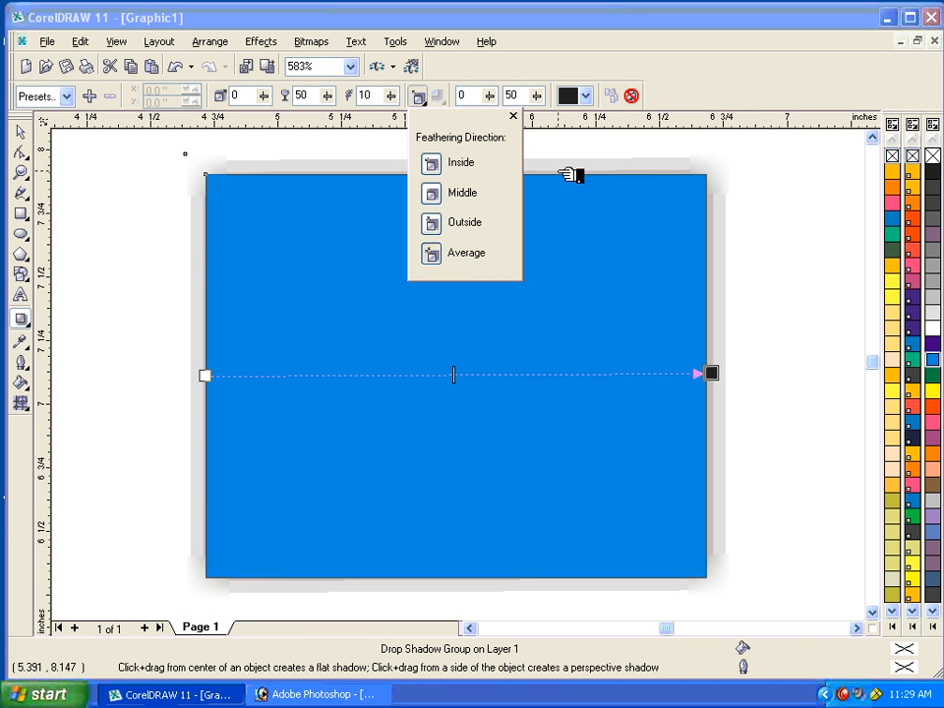
pyautogui.click(441, 226)
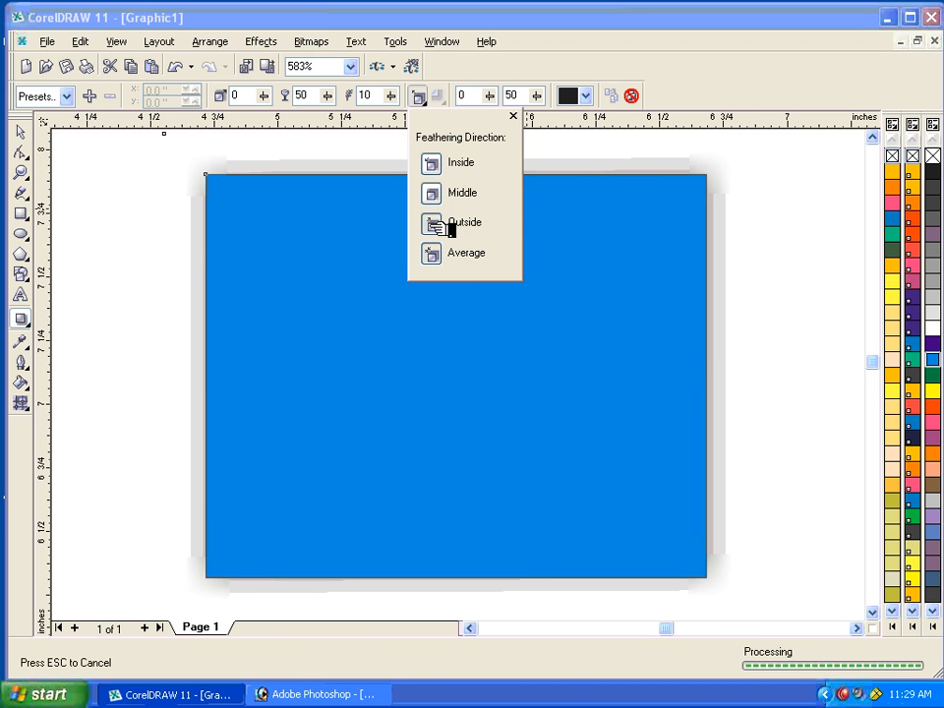
pyautogui.click(382, 96)
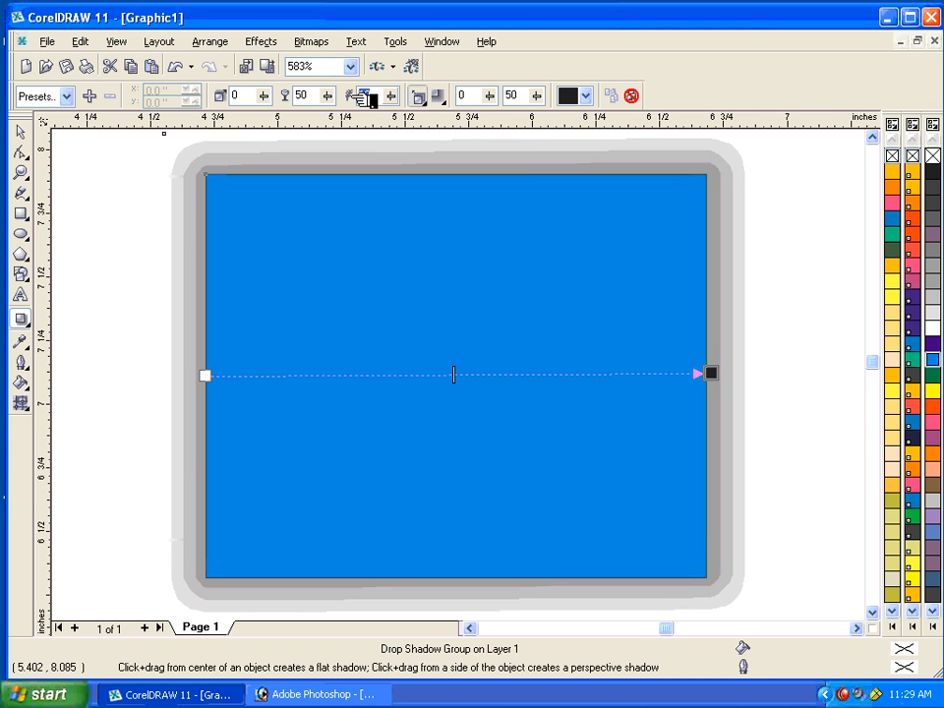
pyautogui.press('Return')
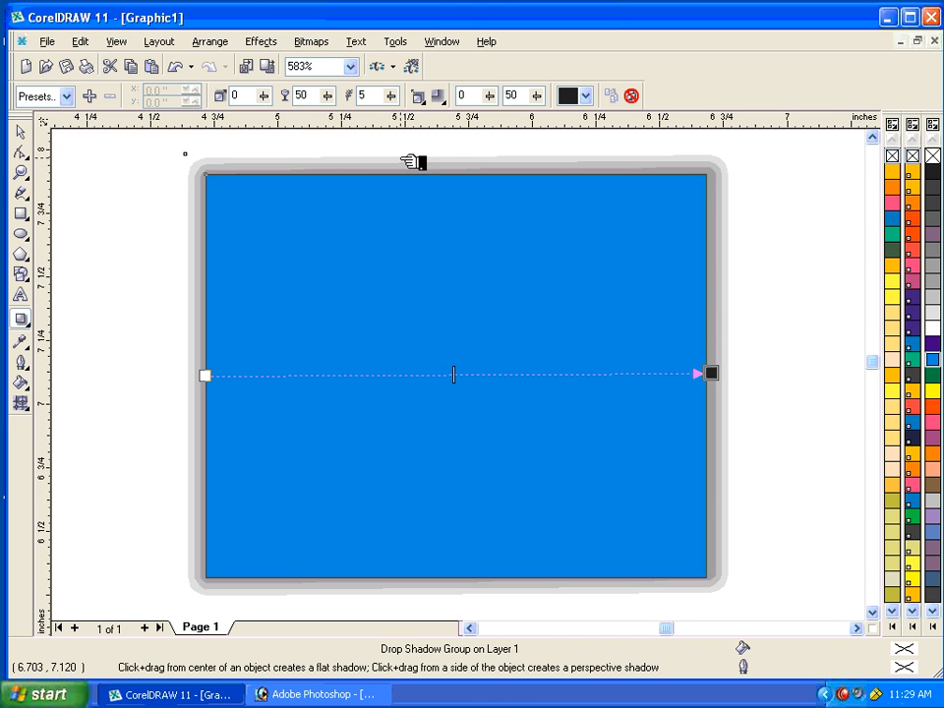
# Change the drop shadow colour to red, then to orange
pyautogui.click(587, 95)
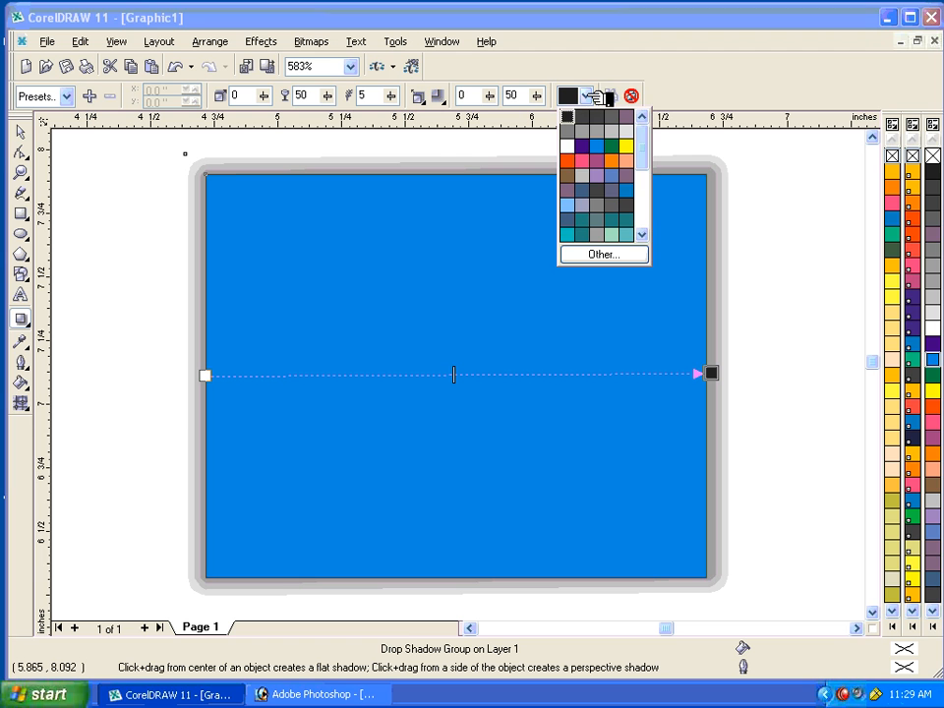
pyautogui.click(575, 162)
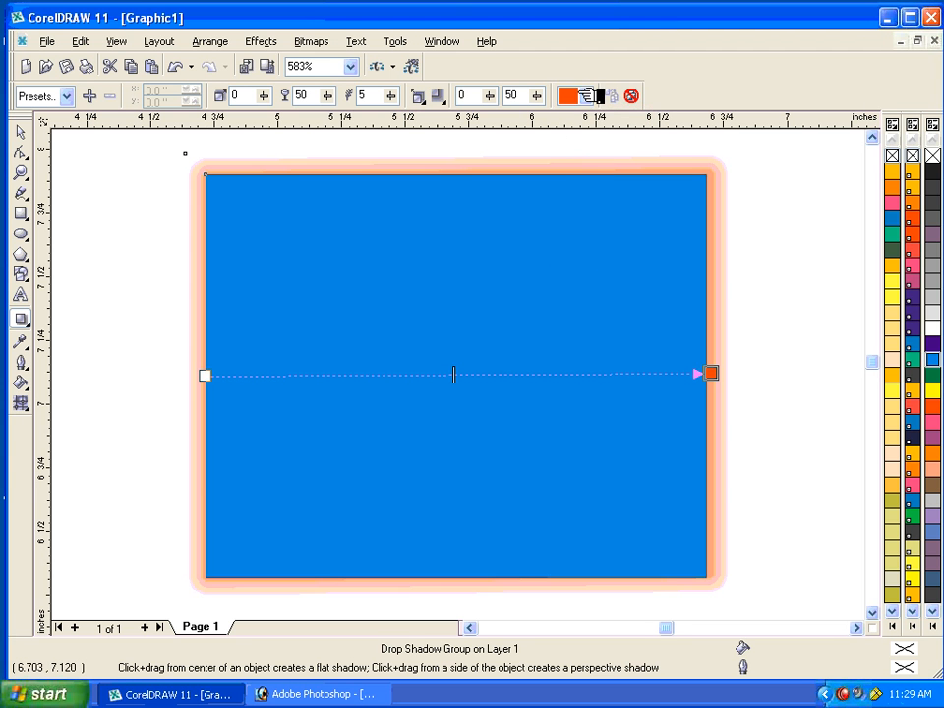
pyautogui.click(588, 95)
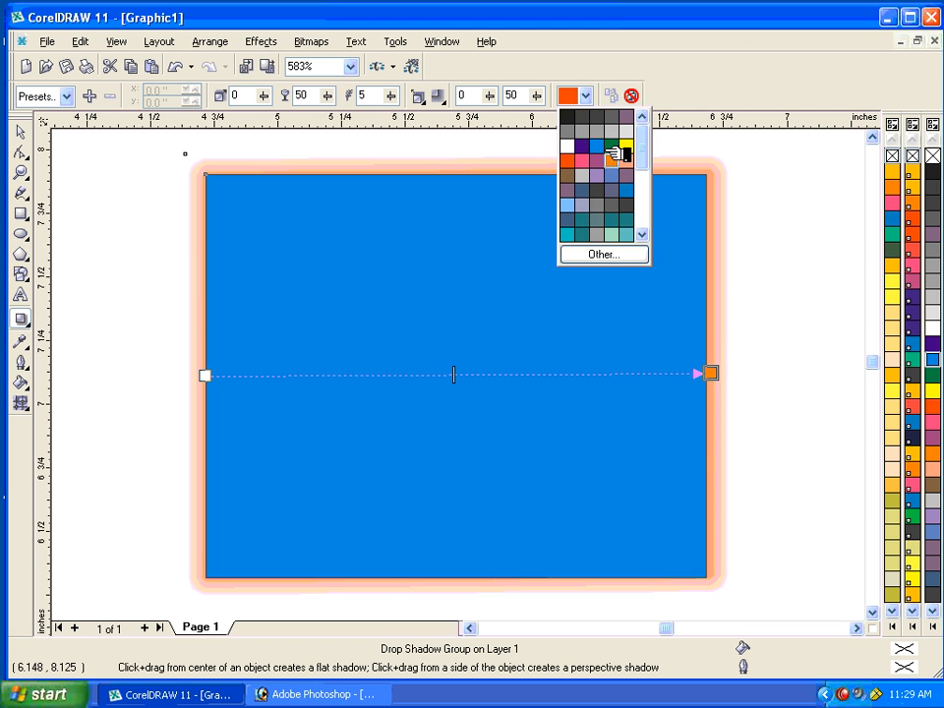
pyautogui.click(612, 157)
# Try custom CMYK greens for the shadow colour, then apply PANTONE Blue 0821 C from the PANTONE pastel coated palette
pyautogui.click(588, 96)
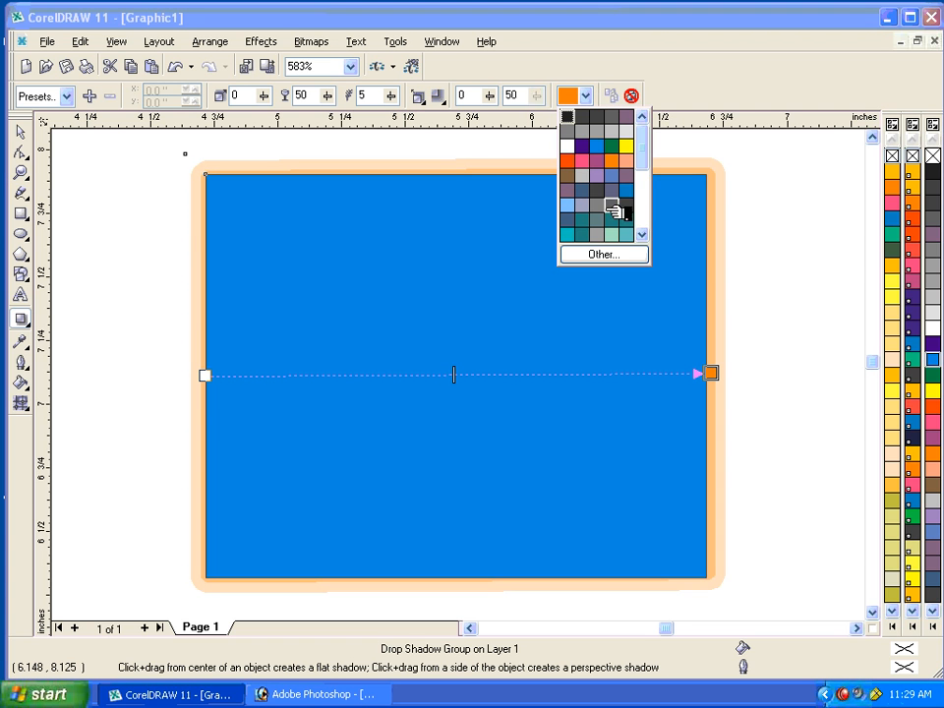
pyautogui.moveTo(648, 149); pyautogui.dragTo(652, 215)
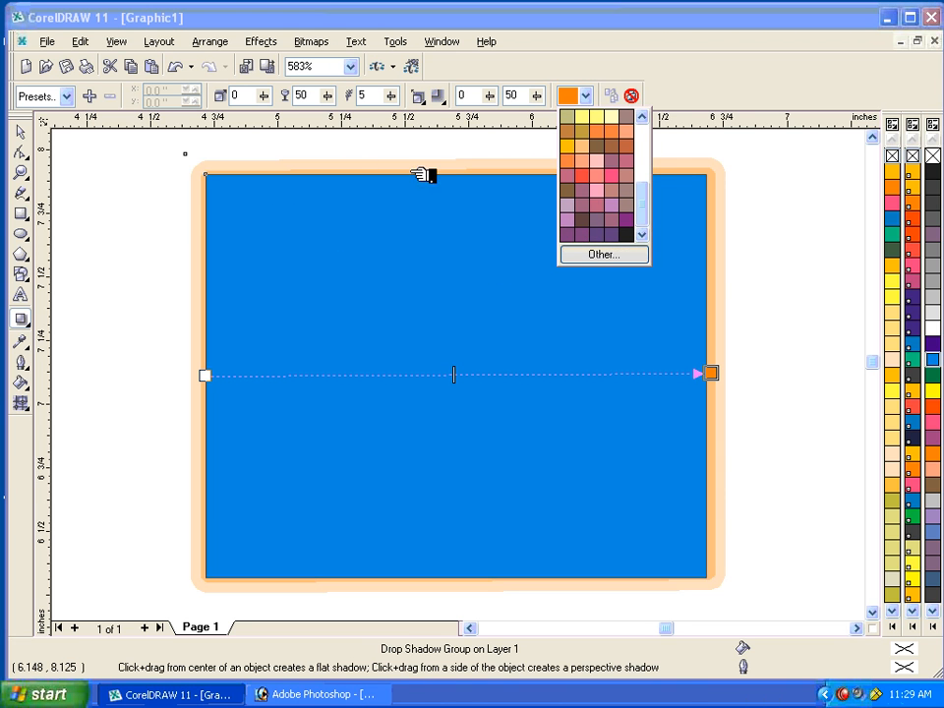
pyautogui.moveTo(441, 297)
pyautogui.mouseDown()
pyautogui.moveTo(350, 321)
pyautogui.moveTo(338, 308)
pyautogui.moveTo(380, 348)
pyautogui.mouseUp()
pyautogui.moveTo(490, 355); pyautogui.dragTo(490, 390)
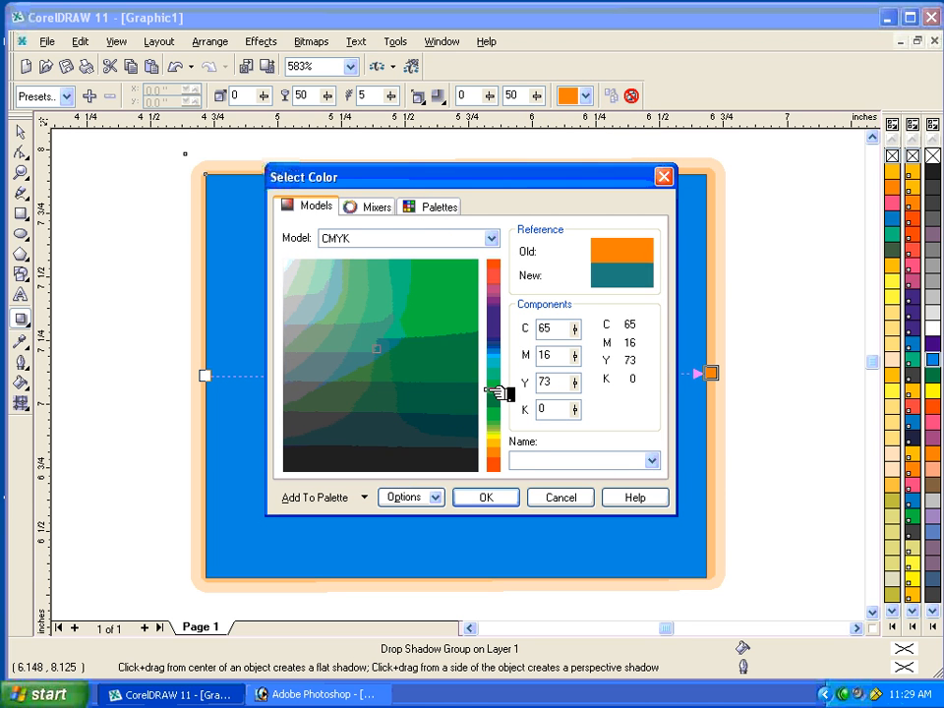
pyautogui.moveTo(422, 380); pyautogui.dragTo(394, 327)
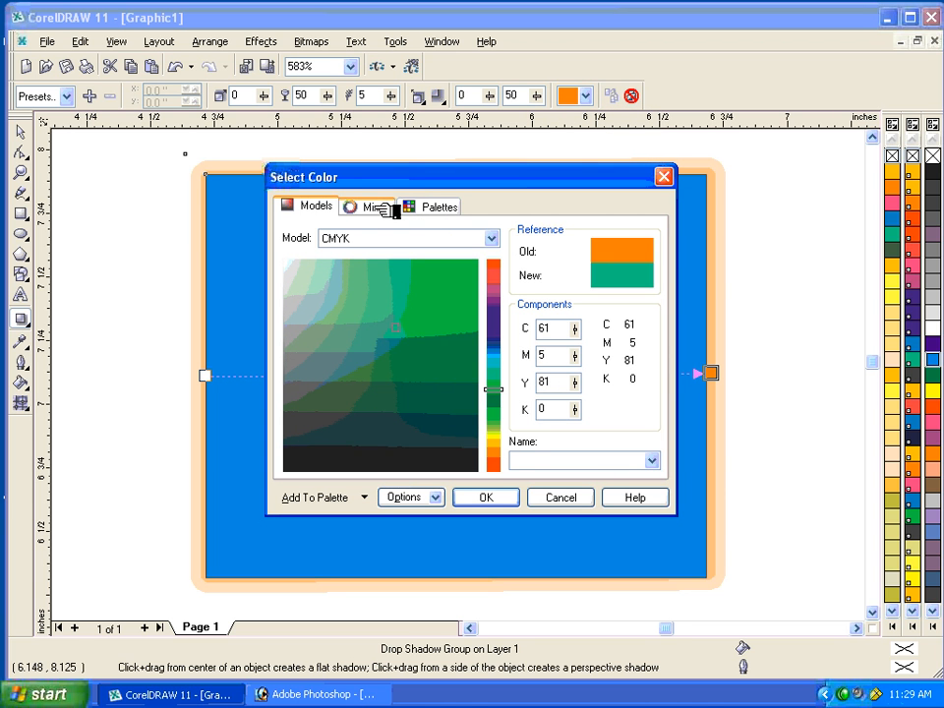
pyautogui.click(459, 209)
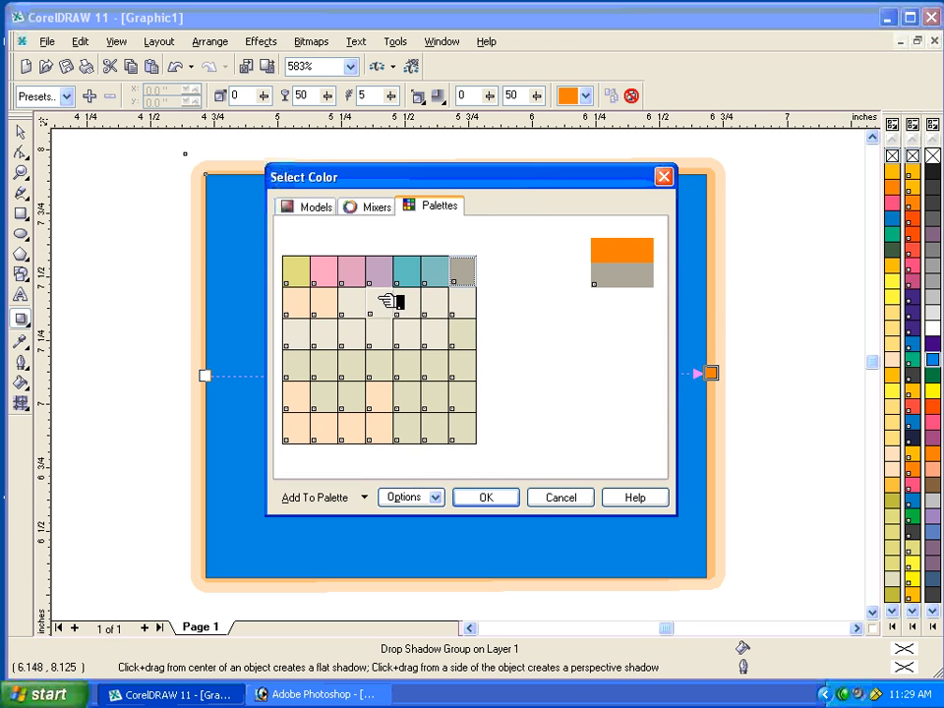
pyautogui.click(432, 275)
pyautogui.click(407, 272)
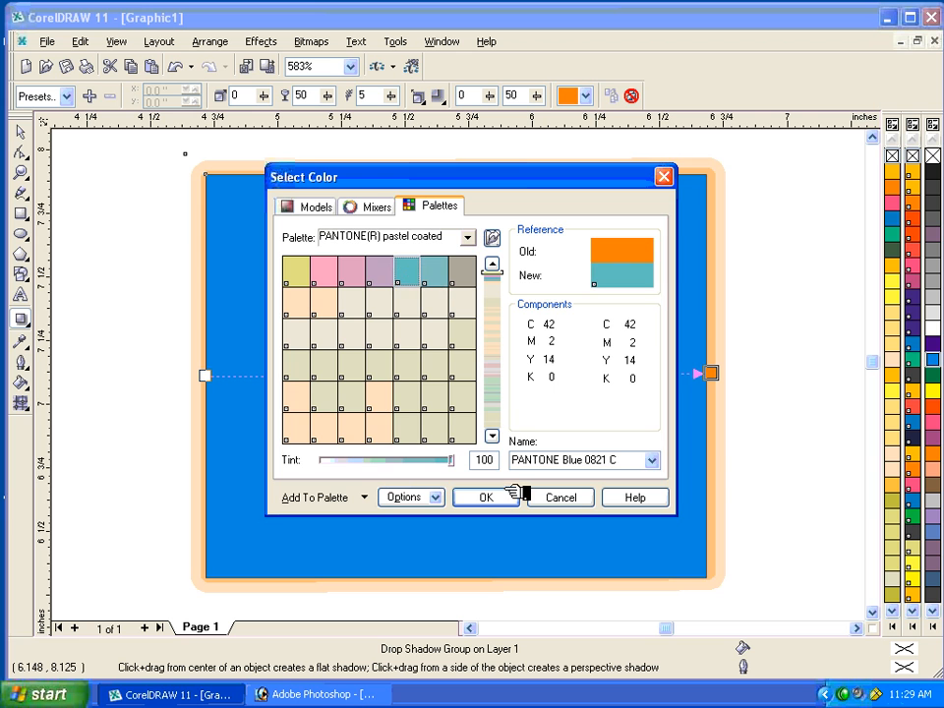
pyautogui.click(495, 497)
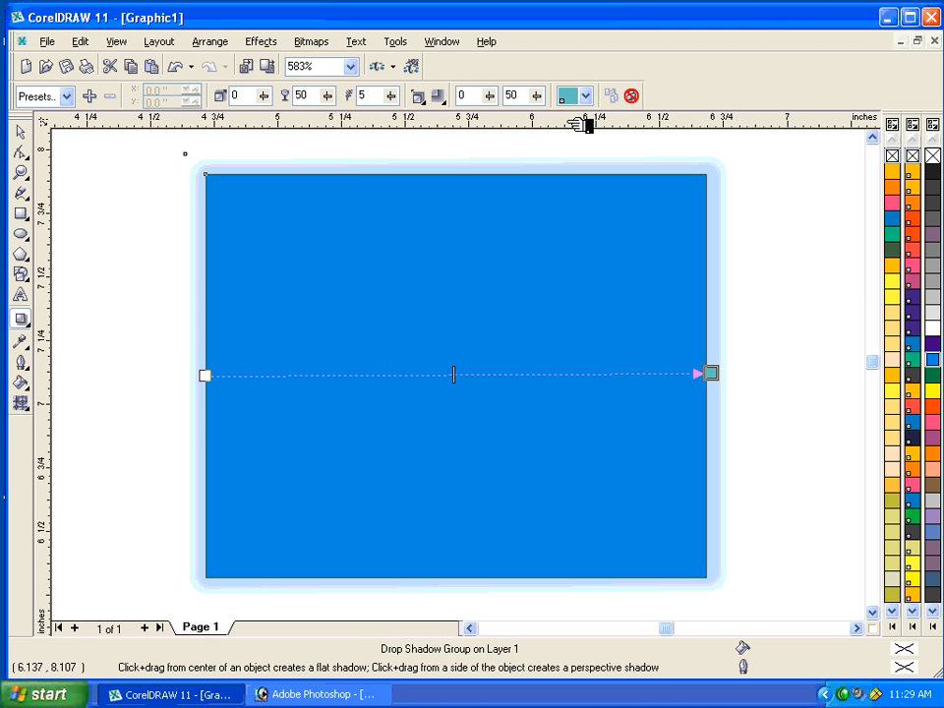
# Apply the Pers Top Right shadow preset to the rectangle and fit all objects in view
pyautogui.click(69, 97)
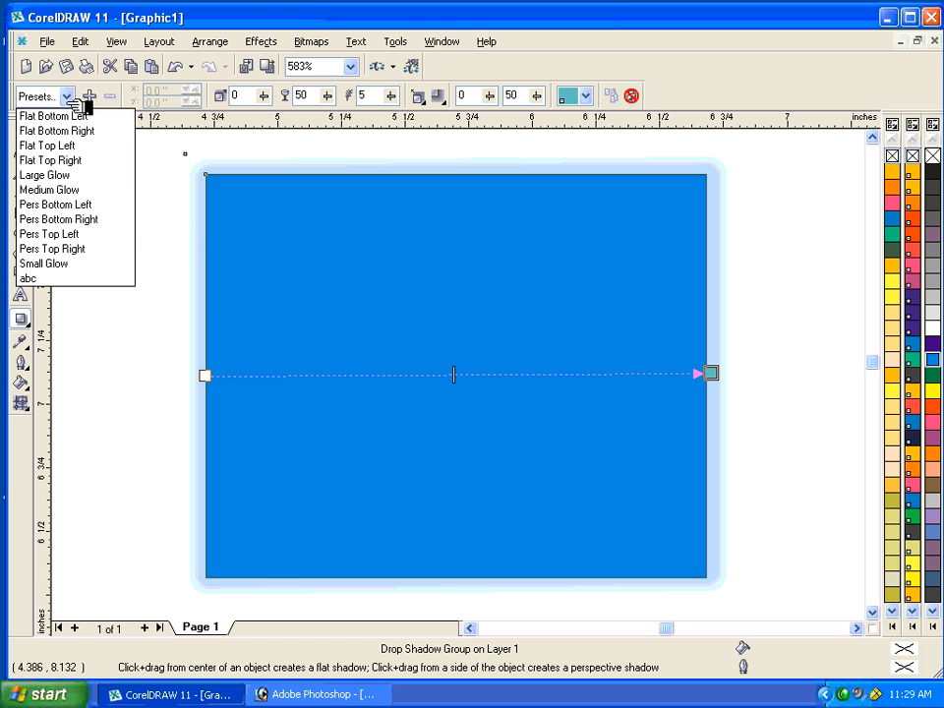
pyautogui.click(50, 249)
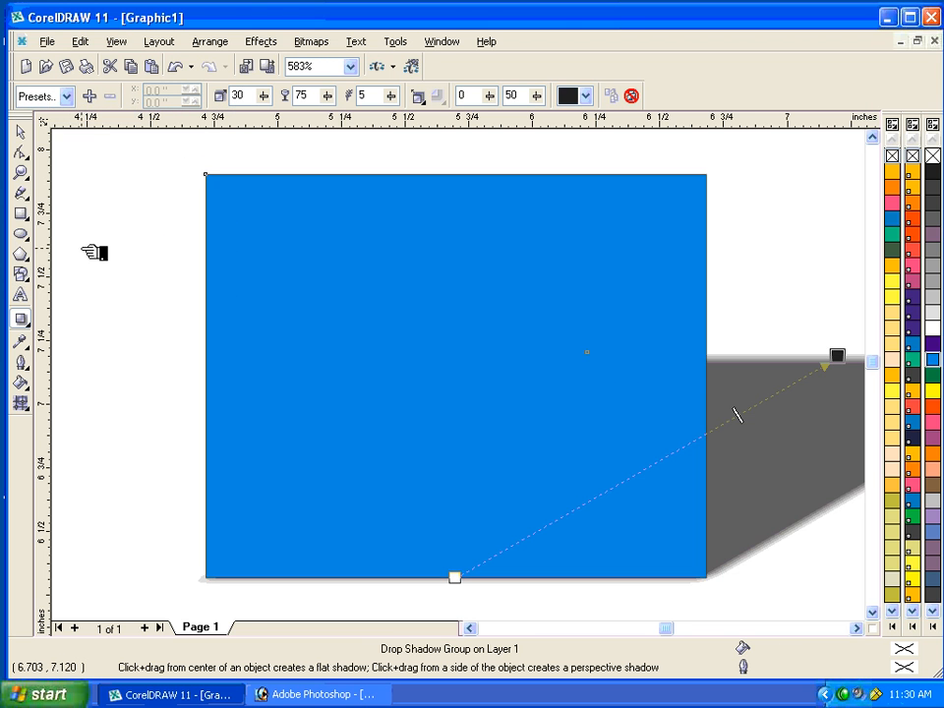
pyautogui.press('F4')
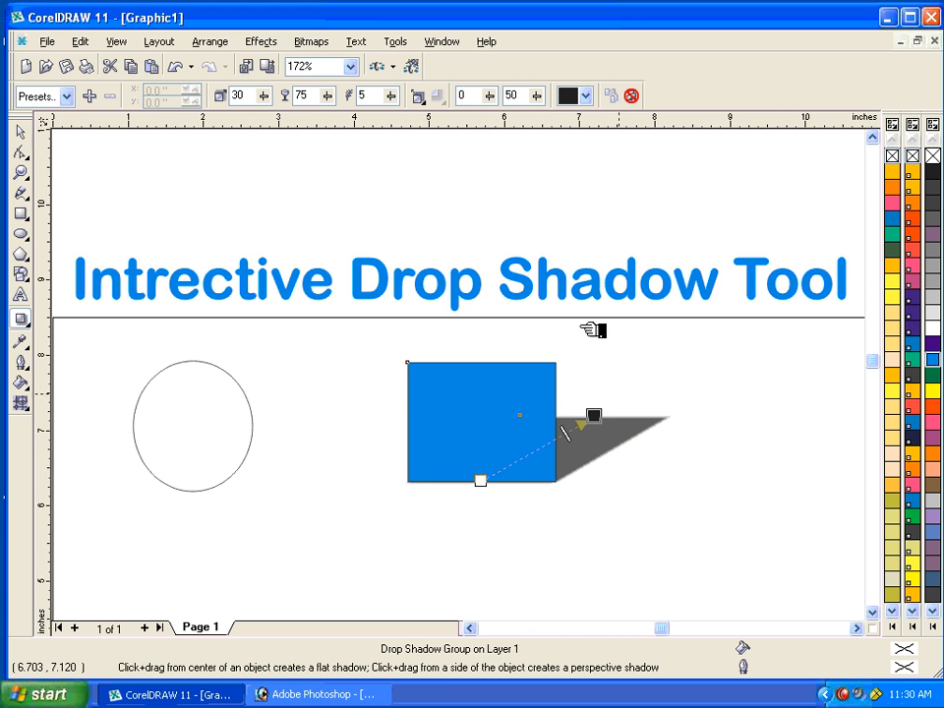
# Recolour the rectangle's shadow pink and then peach, and swing it to the opposite side at an angle of about 151
pyautogui.click(586, 96)
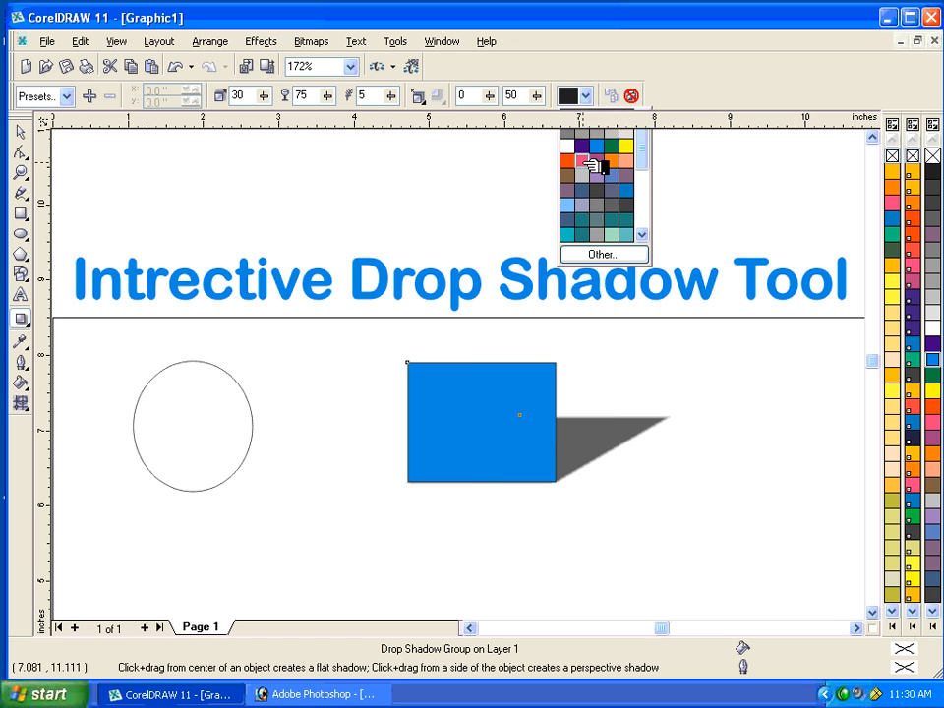
pyautogui.click(583, 160)
pyautogui.click(588, 94)
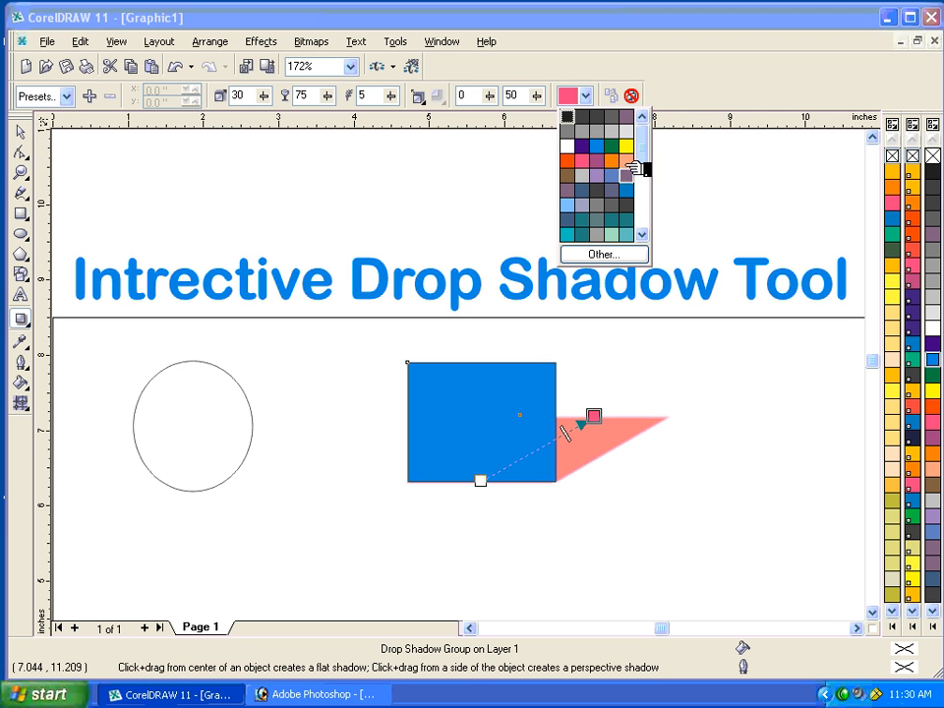
pyautogui.click(619, 161)
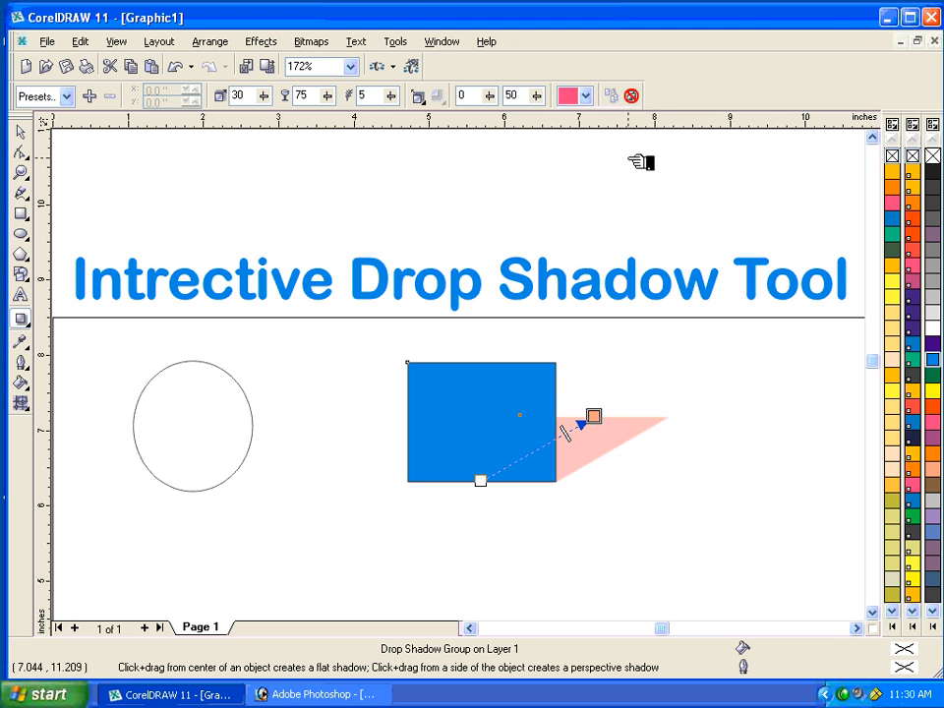
pyautogui.moveTo(596, 420); pyautogui.dragTo(375, 422)
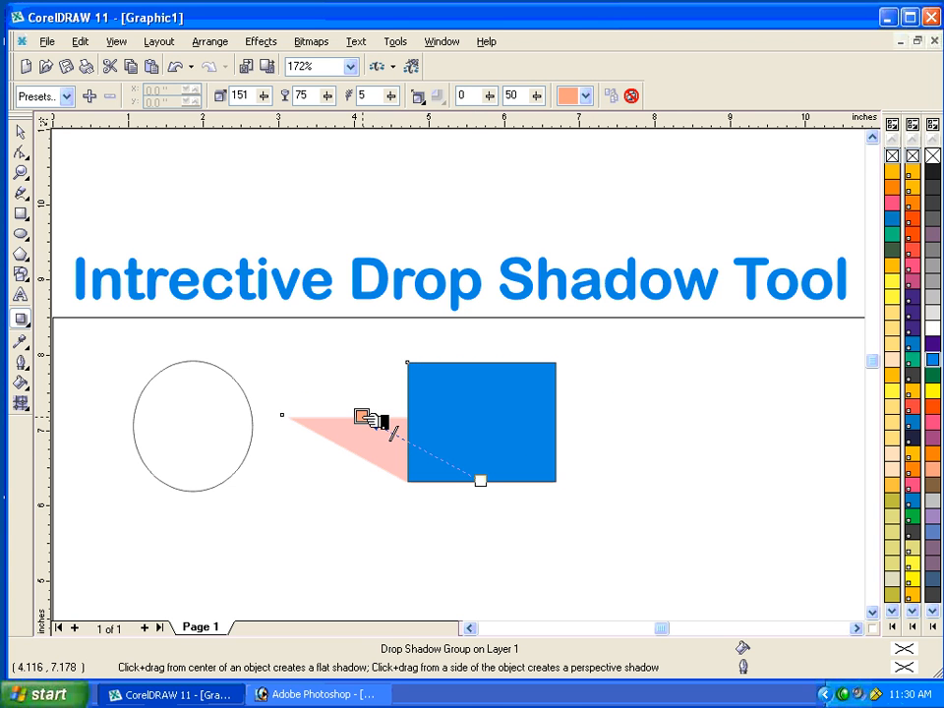
# Remove the blue rectangle's outline by setting its outline pen width to None
pyautogui.click(20, 131)
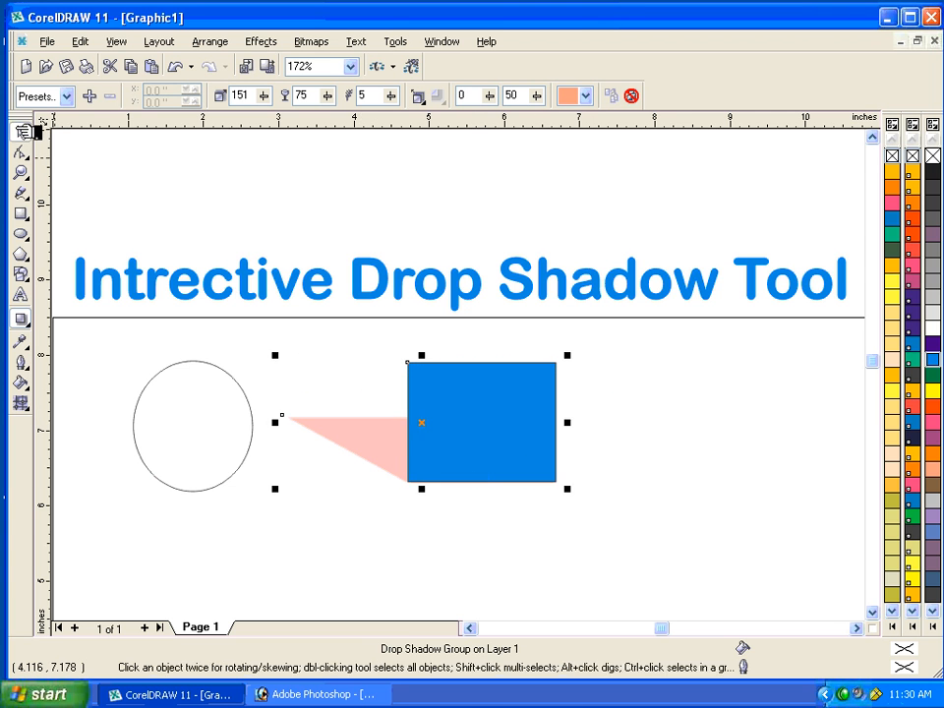
pyautogui.click(474, 389)
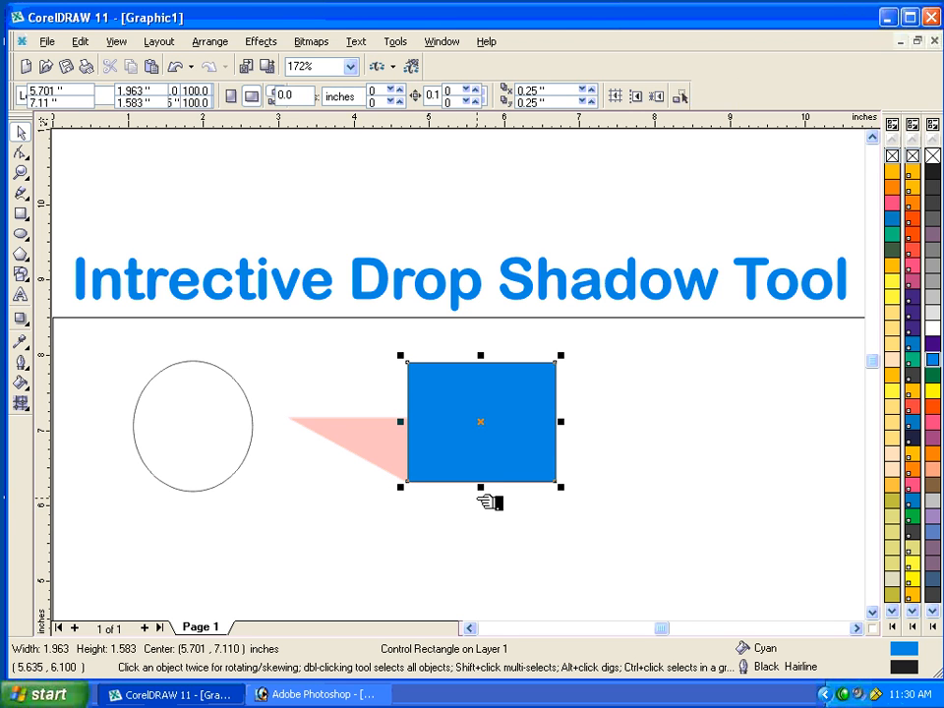
pyautogui.click(35, 368)
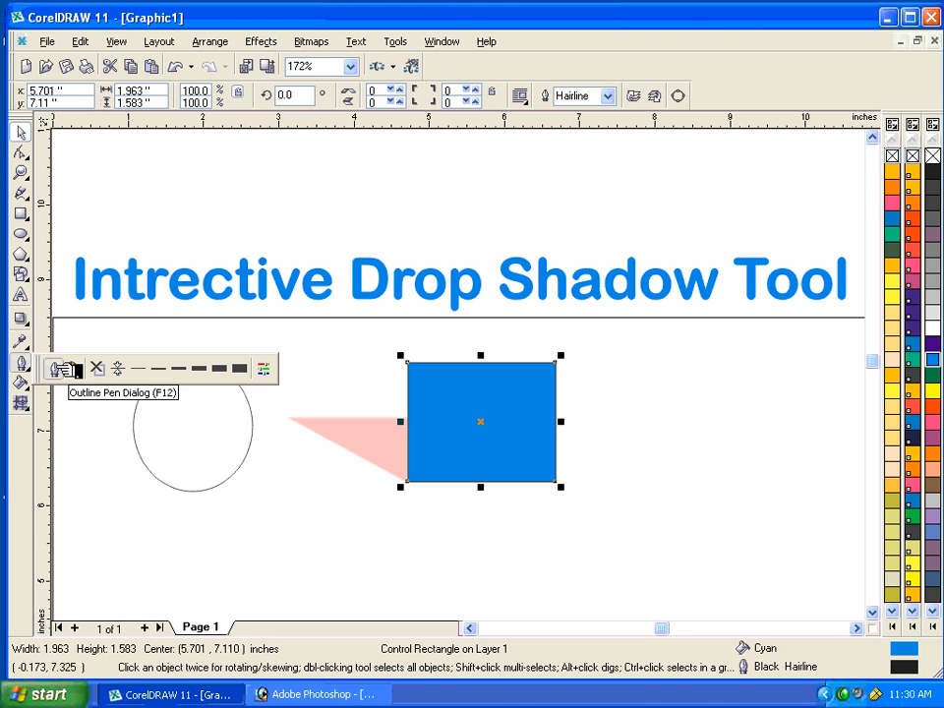
pyautogui.click(61, 370)
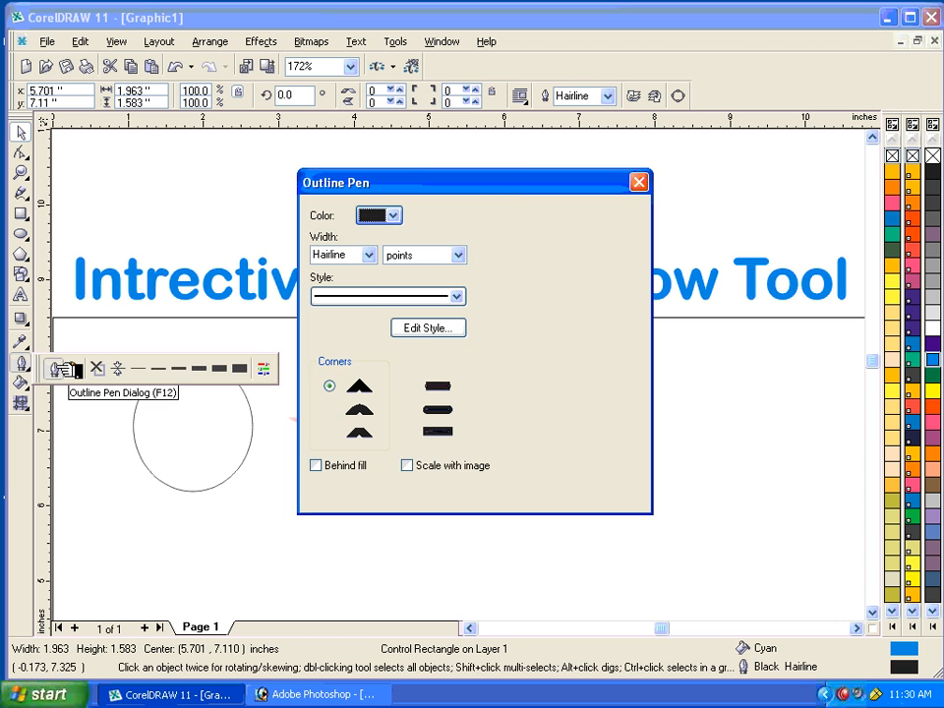
pyautogui.click(371, 254)
pyautogui.click(344, 272)
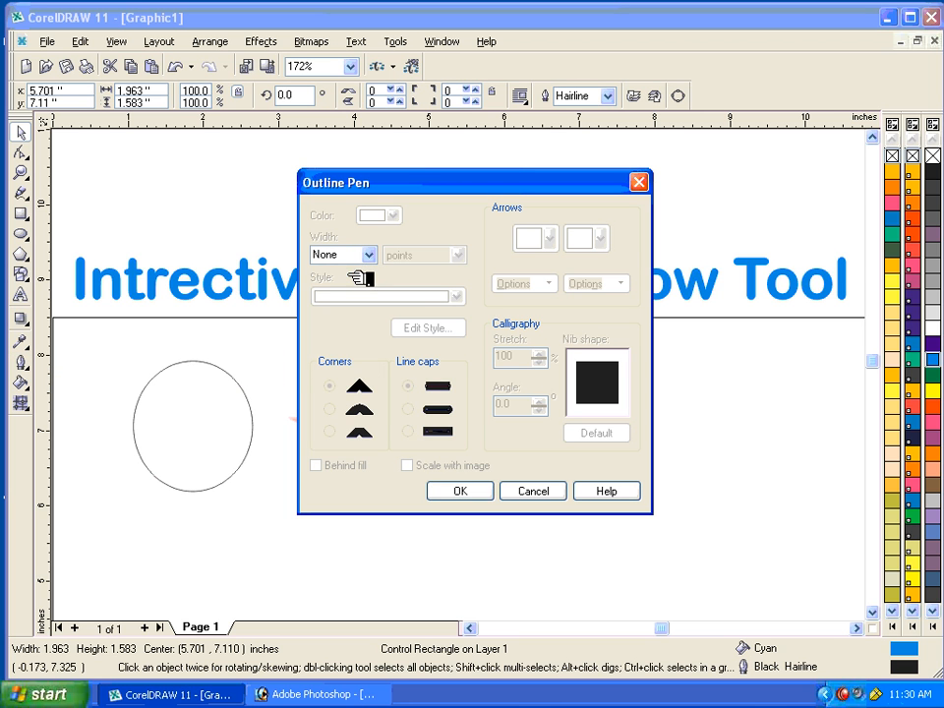
pyautogui.click(464, 491)
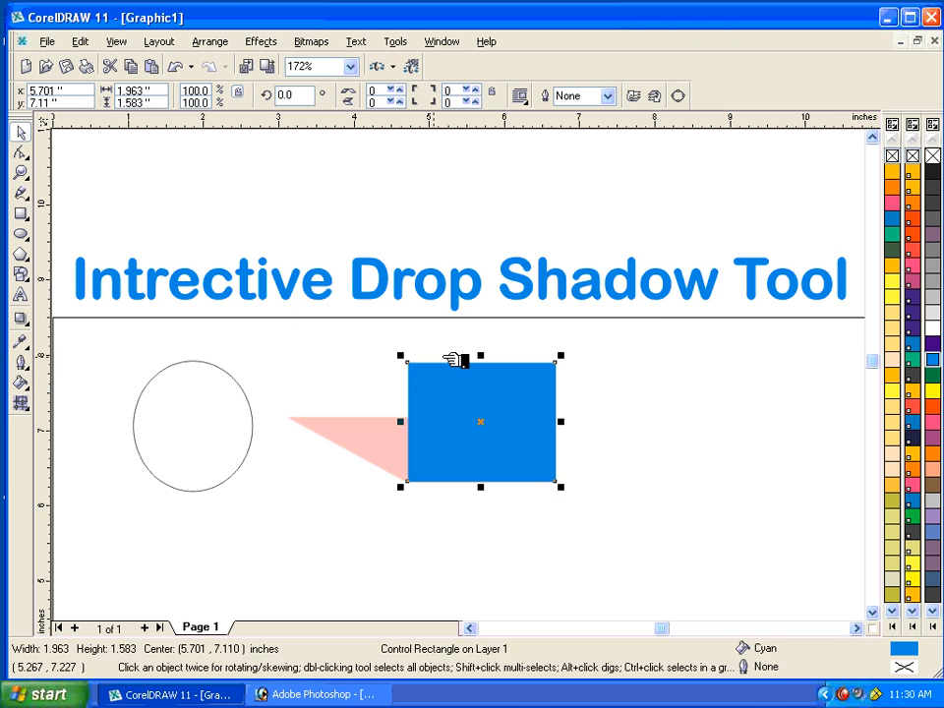
# Move the blue rectangle about 1.1 inches to the right and delete it together with its shadow
pyautogui.moveTo(495, 432); pyautogui.dragTo(575, 415)
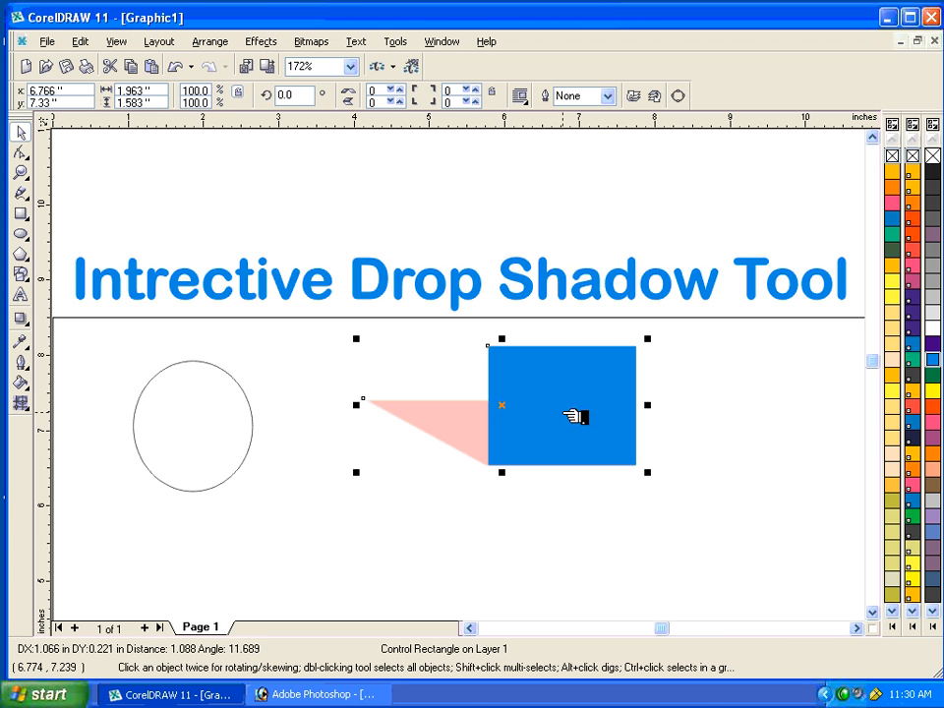
pyautogui.press('Delete')
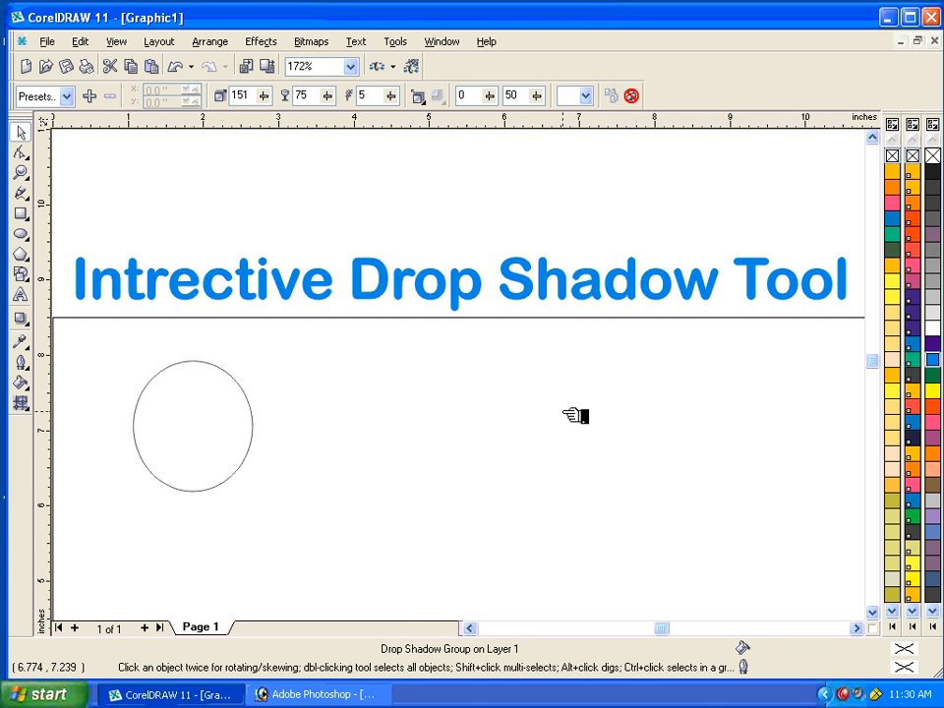
pyautogui.hotkey('shift', 'F4')
# Fill the circle with orange
pyautogui.click(270, 261)
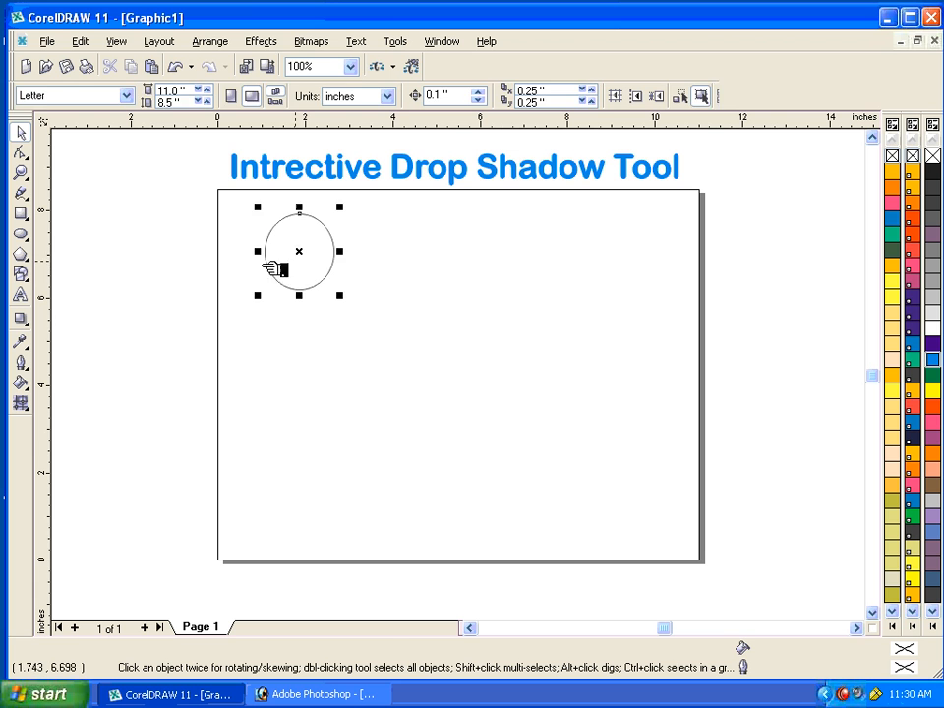
pyautogui.moveTo(228, 204); pyautogui.dragTo(391, 332)
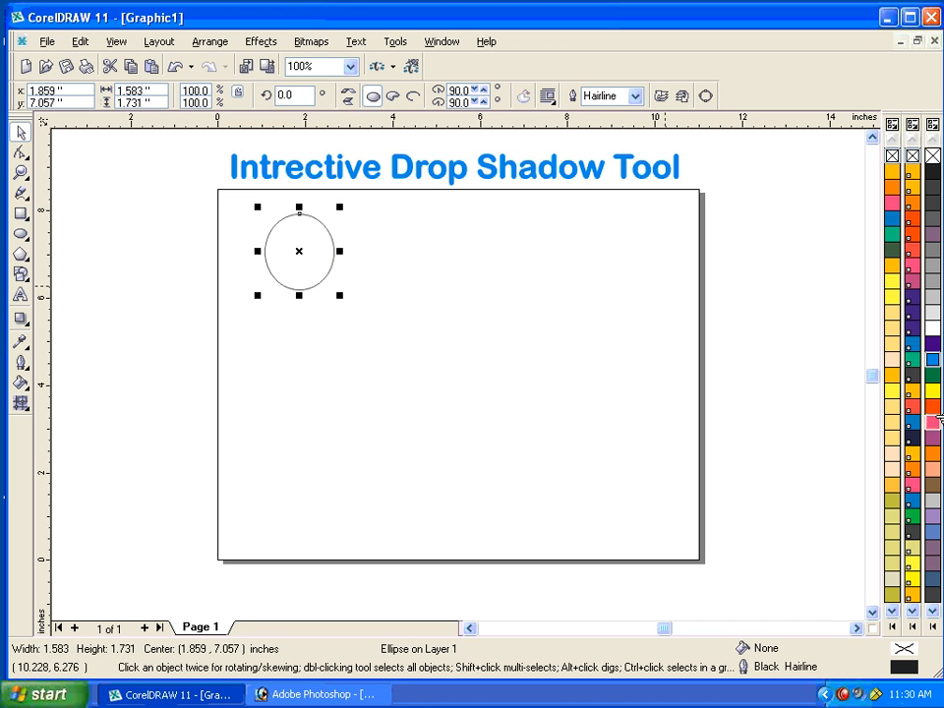
pyautogui.click(933, 453)
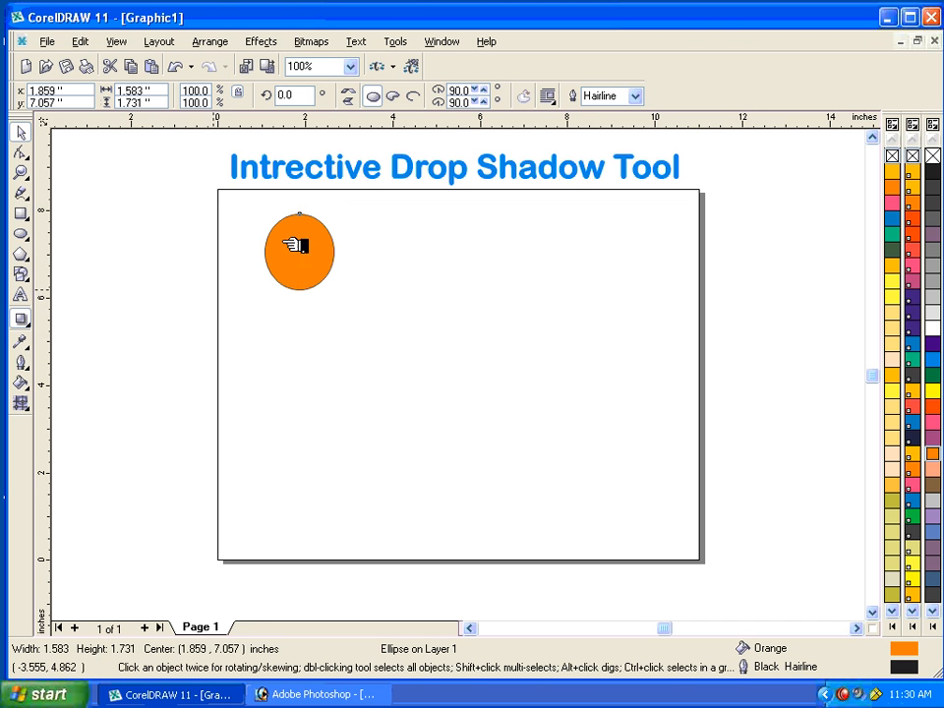
# Try a freehand flat shadow on the orange circle, undo it, and apply the Pers Top Right preset instead
pyautogui.moveTo(298, 251); pyautogui.dragTo(386, 265)
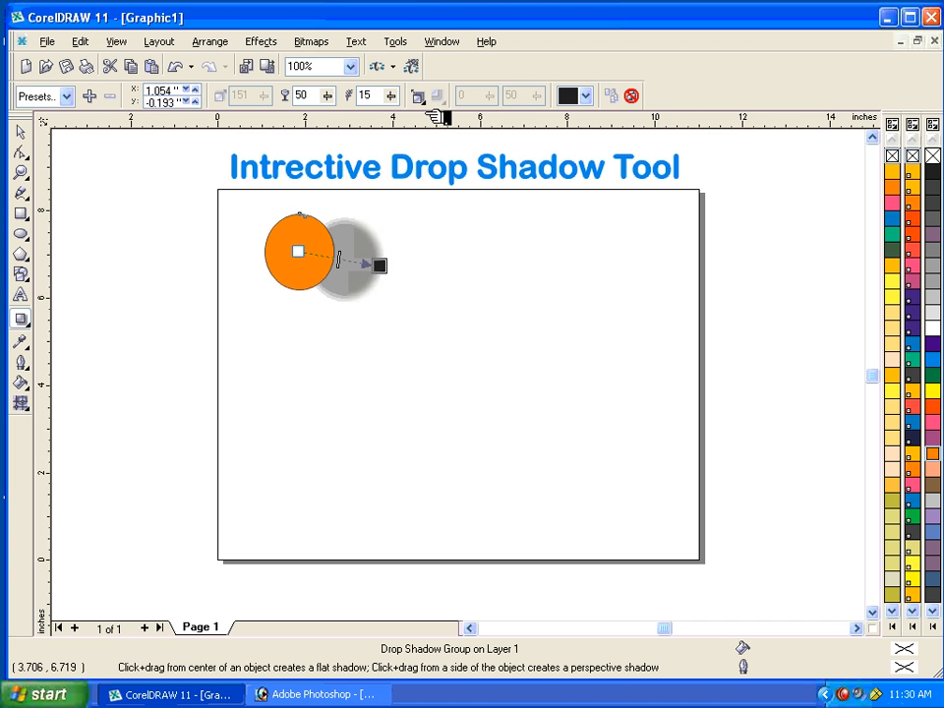
pyautogui.hotkey('ctrl', 'z')
pyautogui.click(67, 97)
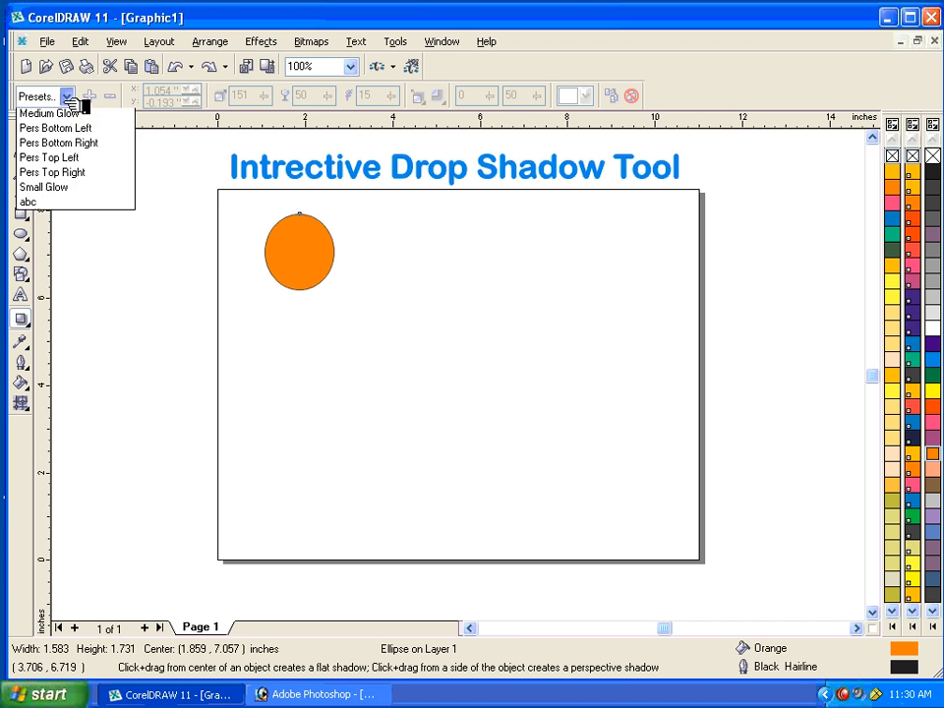
pyautogui.click(67, 250)
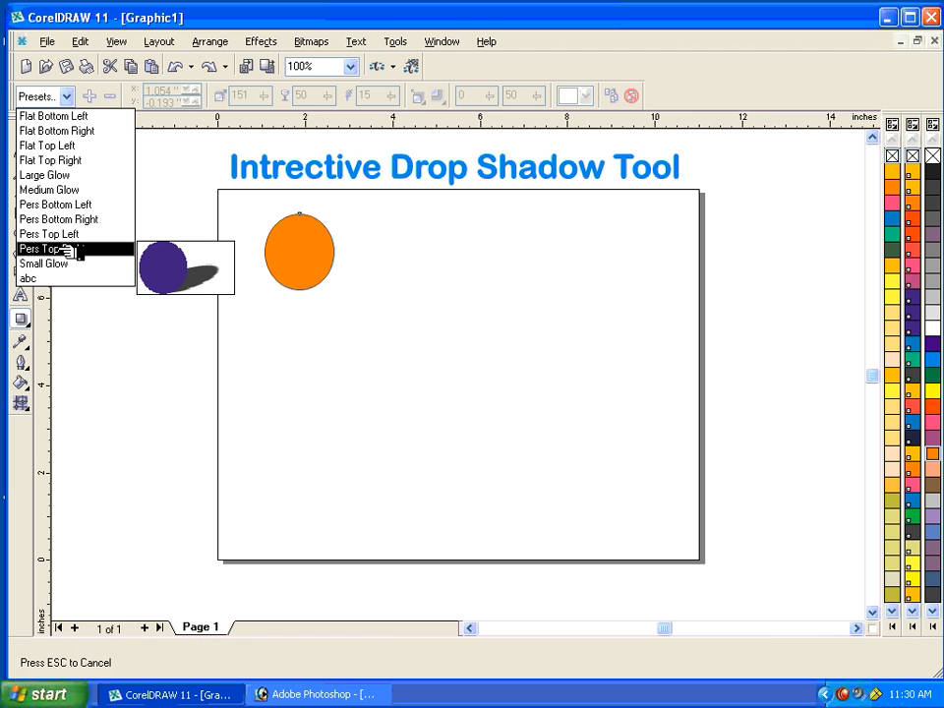
# Change the circle's shadow colour to plum and set the shadow opacity to 95
pyautogui.click(591, 94)
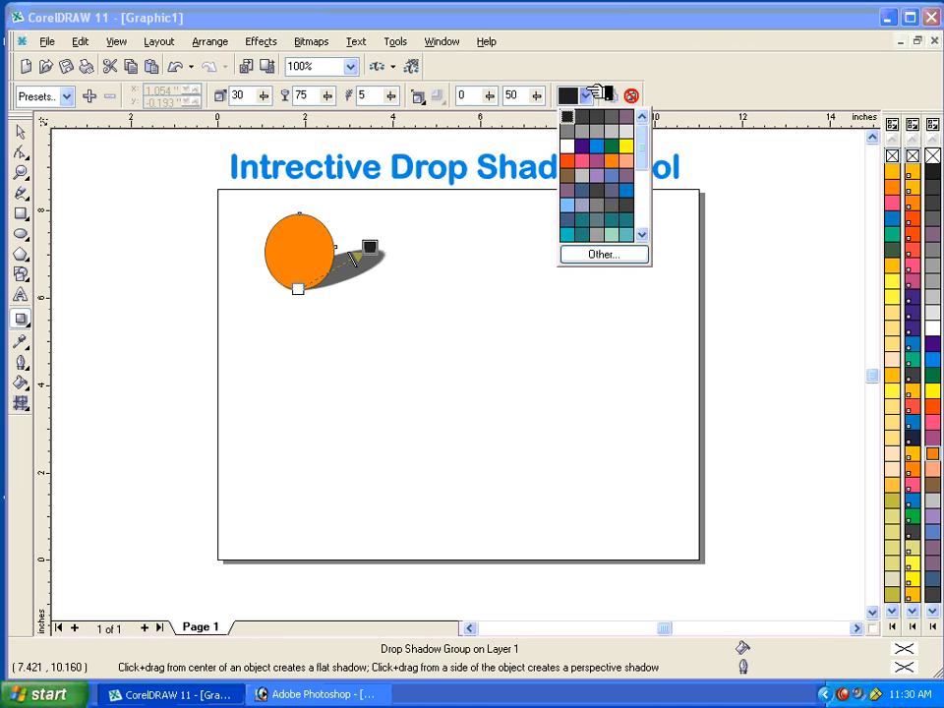
pyautogui.click(601, 160)
pyautogui.click(600, 161)
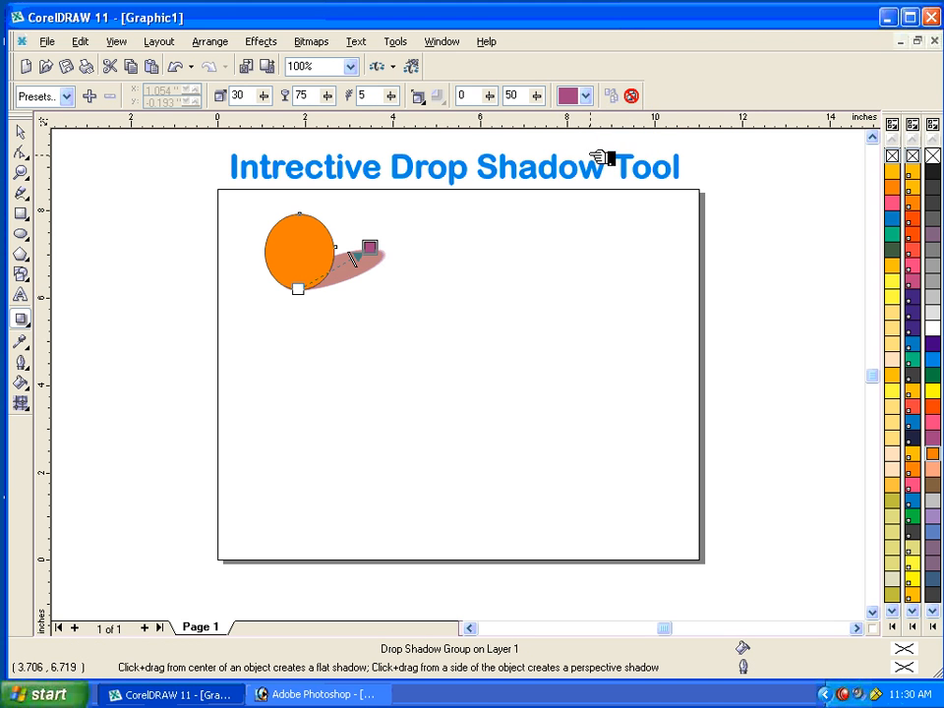
pyautogui.click(588, 94)
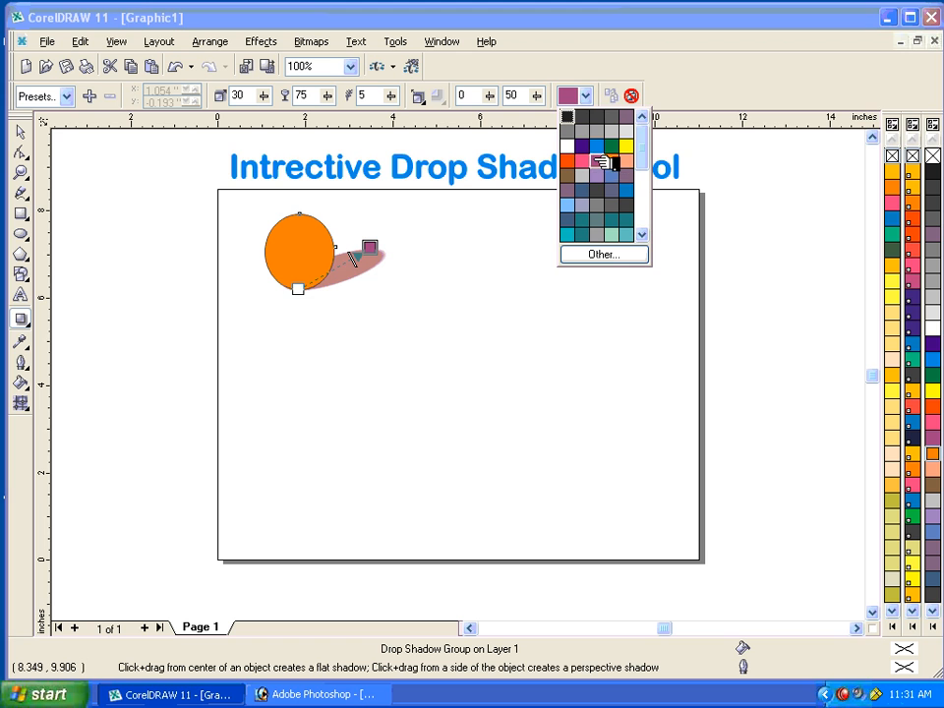
pyautogui.click(597, 161)
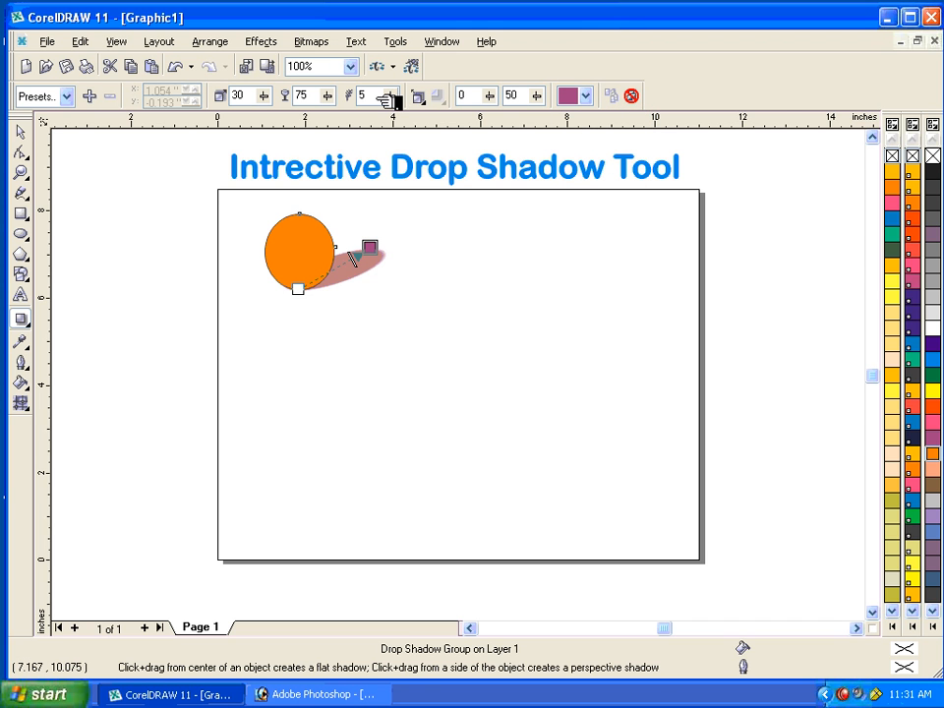
pyautogui.click(300, 95)
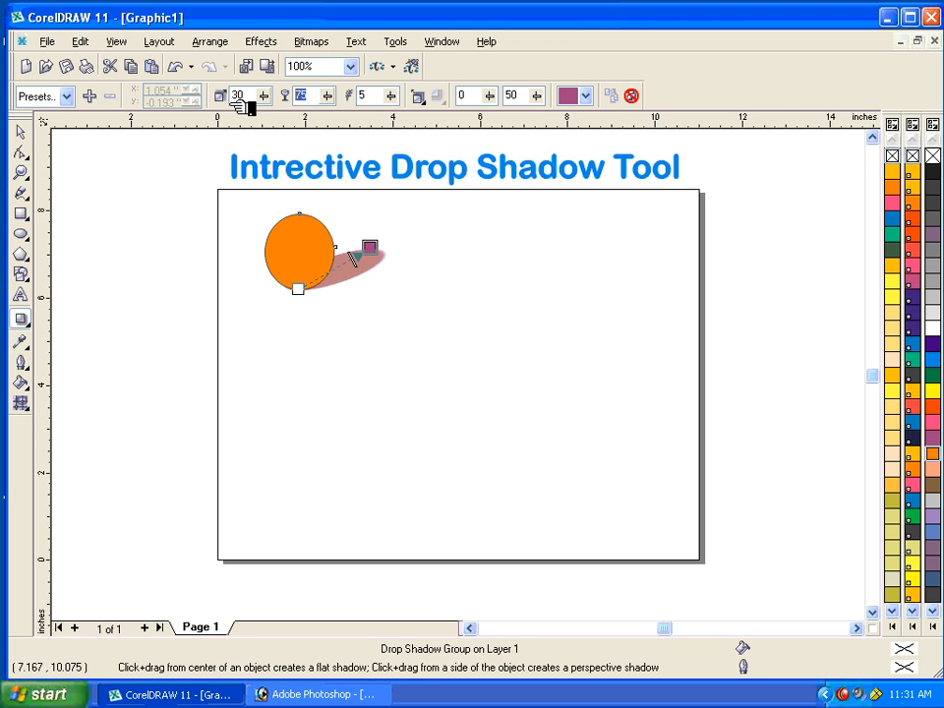
pyautogui.press('Return')
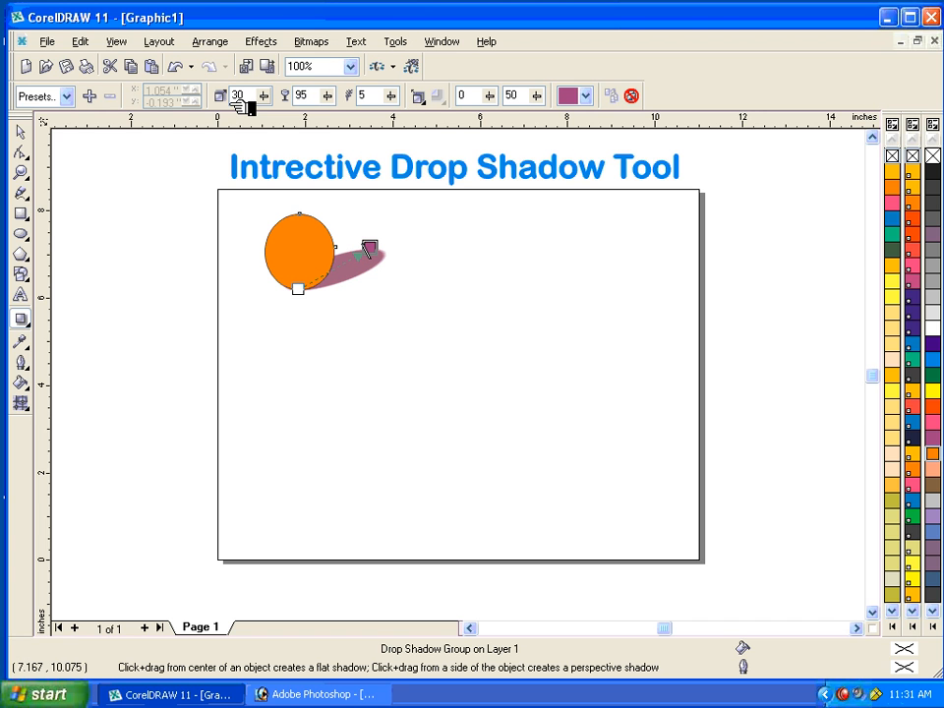
# Select the orange circle with its shadow and delete them from the page
pyautogui.click(20, 131)
pyautogui.click(246, 221)
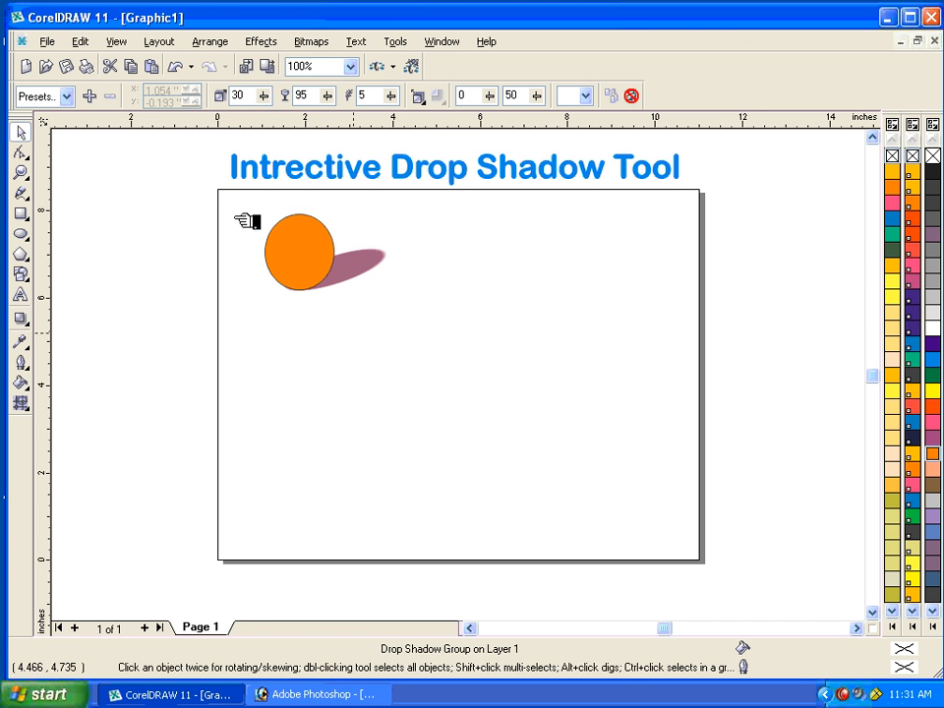
pyautogui.moveTo(228, 198); pyautogui.dragTo(445, 297)
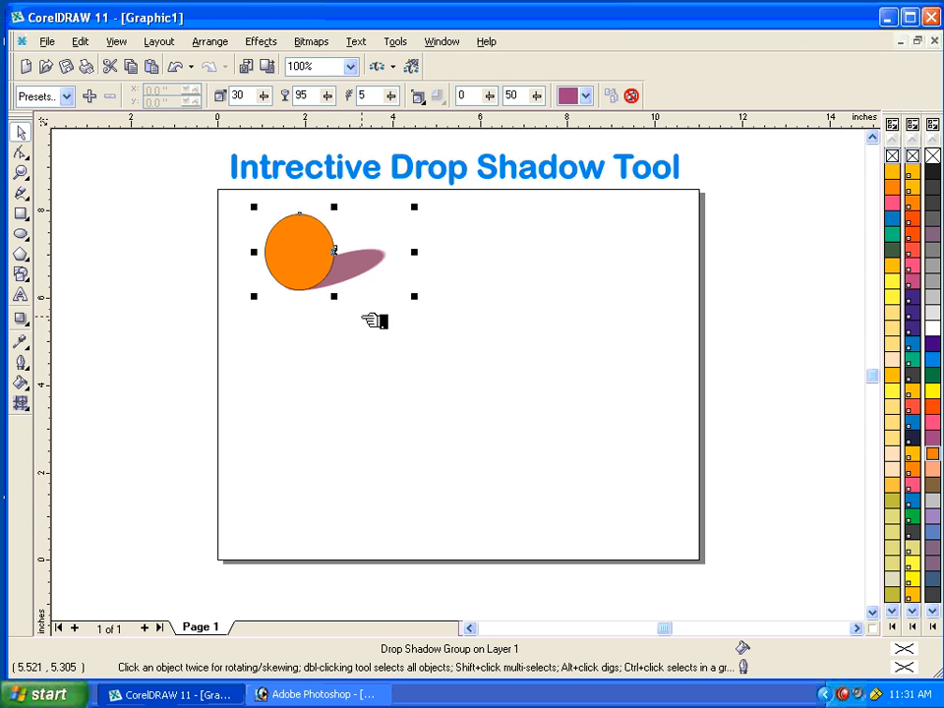
pyautogui.press('Delete')
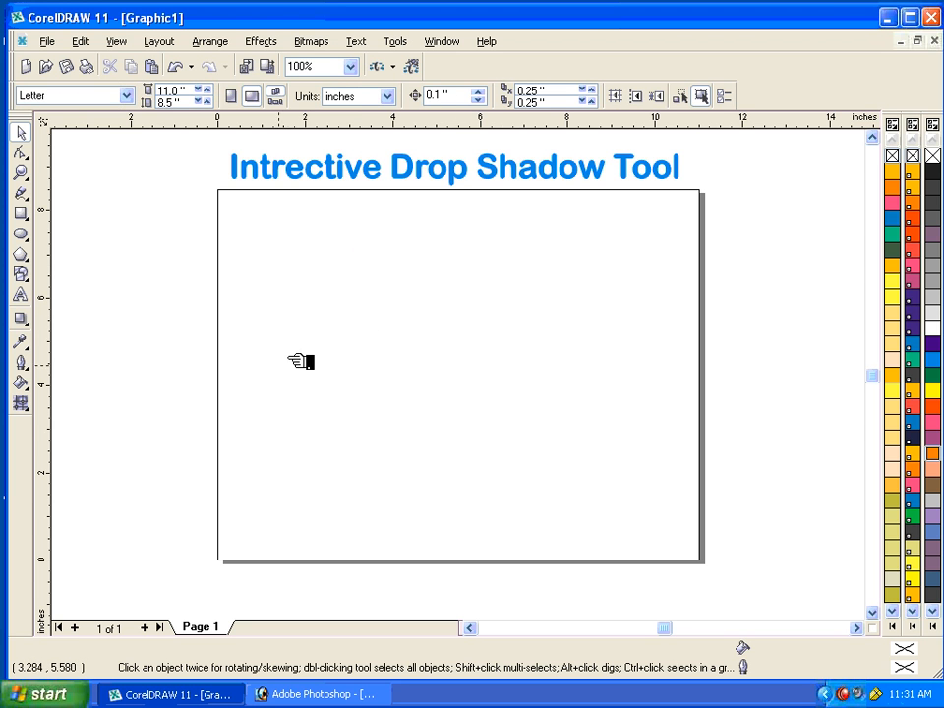
# Add the artistic text "Cosmos" near the middle of the page and select it as an object
pyautogui.click(21, 294)
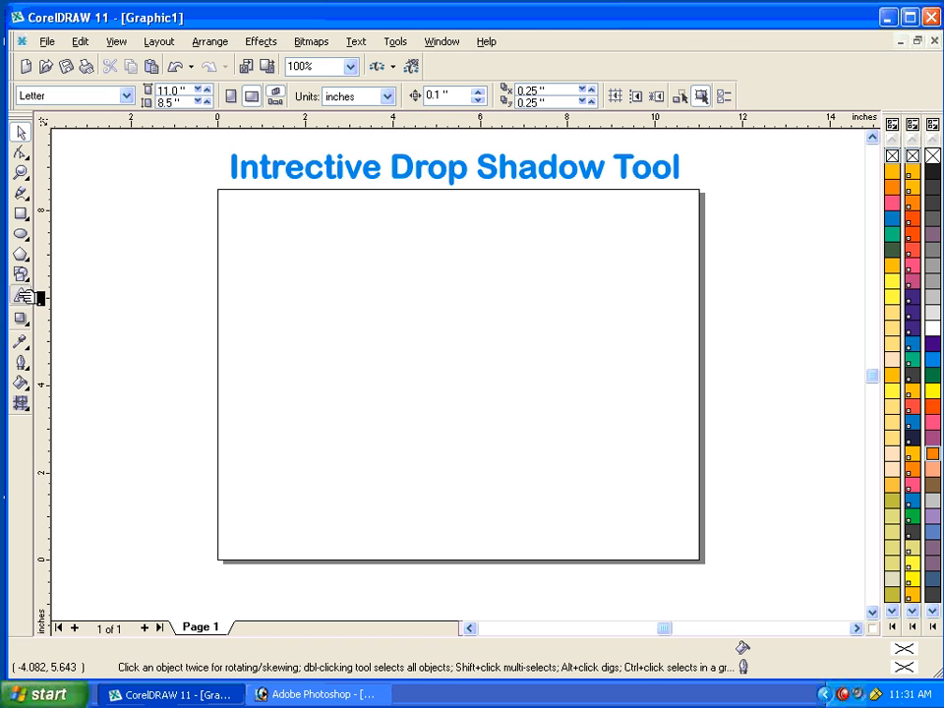
pyautogui.click(337, 337)
pyautogui.write('cosmo')
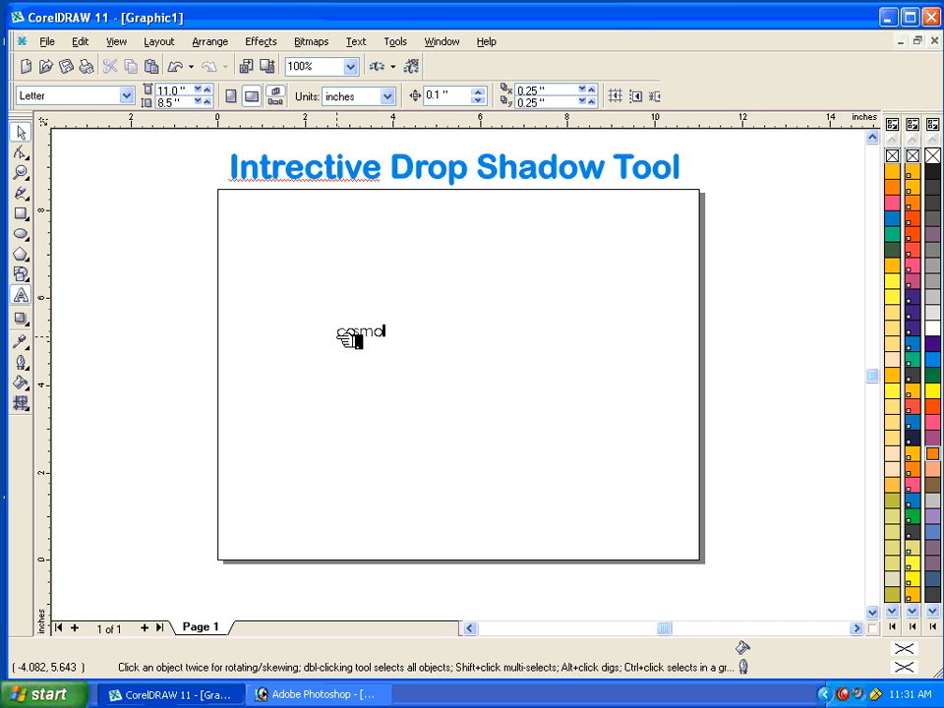
pyautogui.write('s')
pyautogui.click(21, 133)
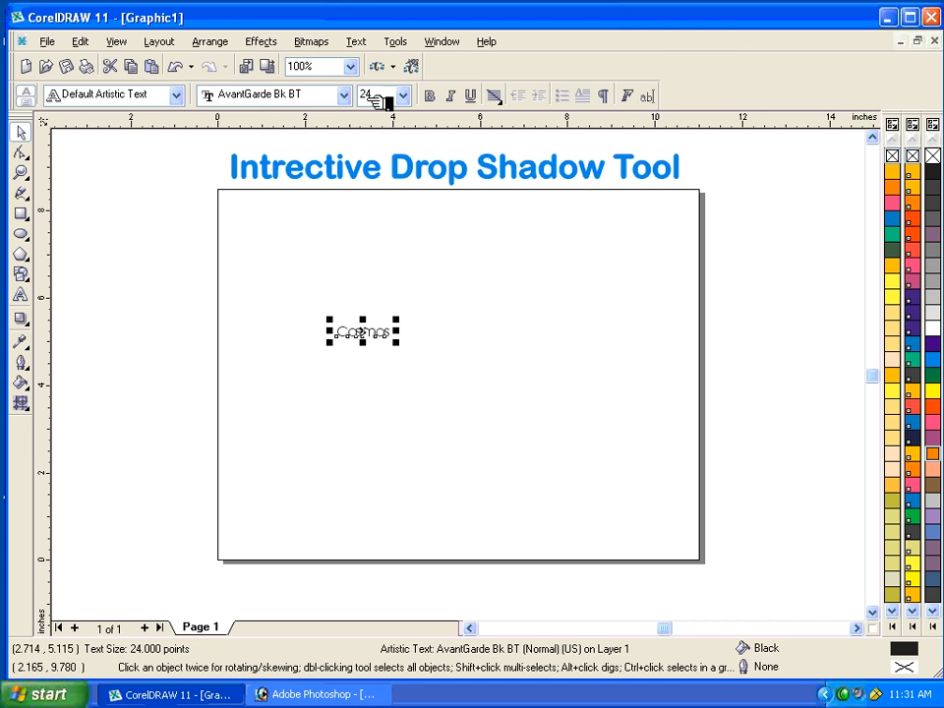
# Set the Cosmos text to 100 points and make it bold
pyautogui.click(403, 94)
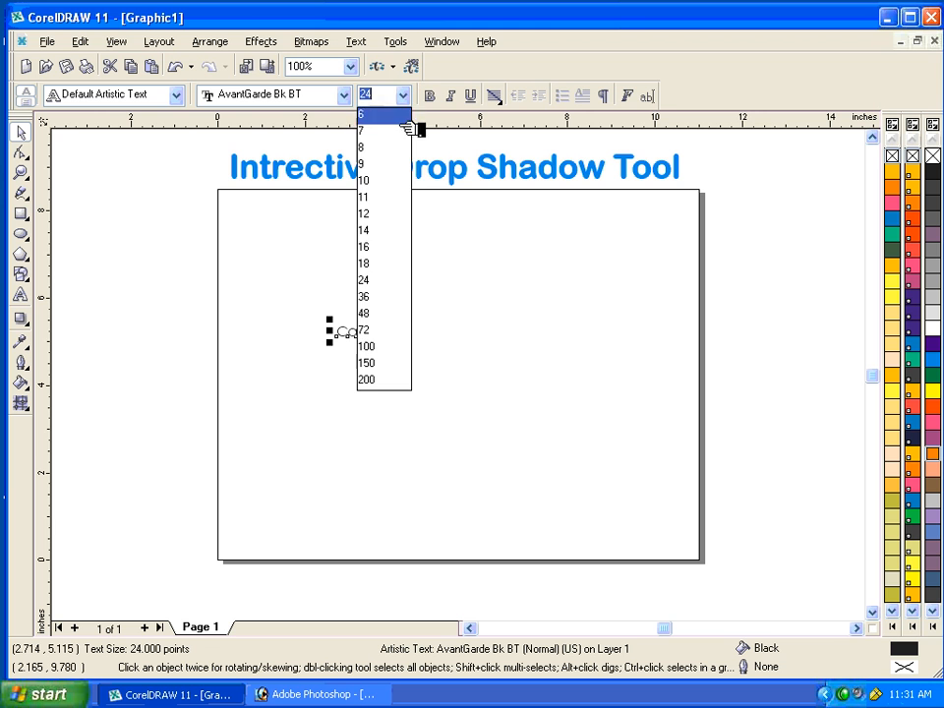
pyautogui.click(399, 349)
pyautogui.click(433, 94)
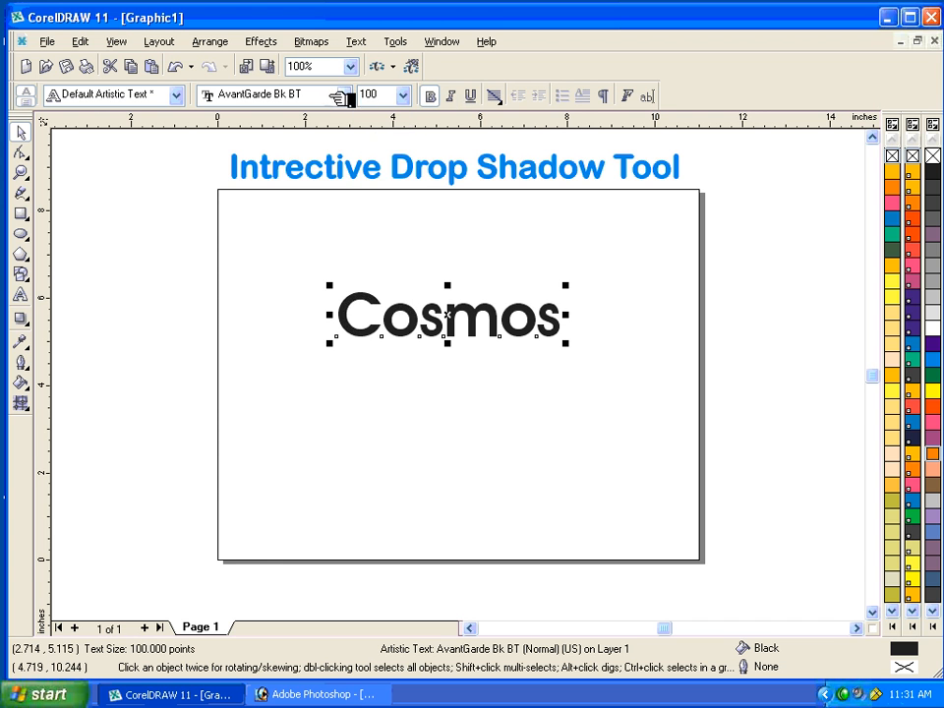
# Change the font of the Cosmos text to Arial Black
pyautogui.click(342, 95)
pyautogui.press('Up')
pyautogui.press('Up')
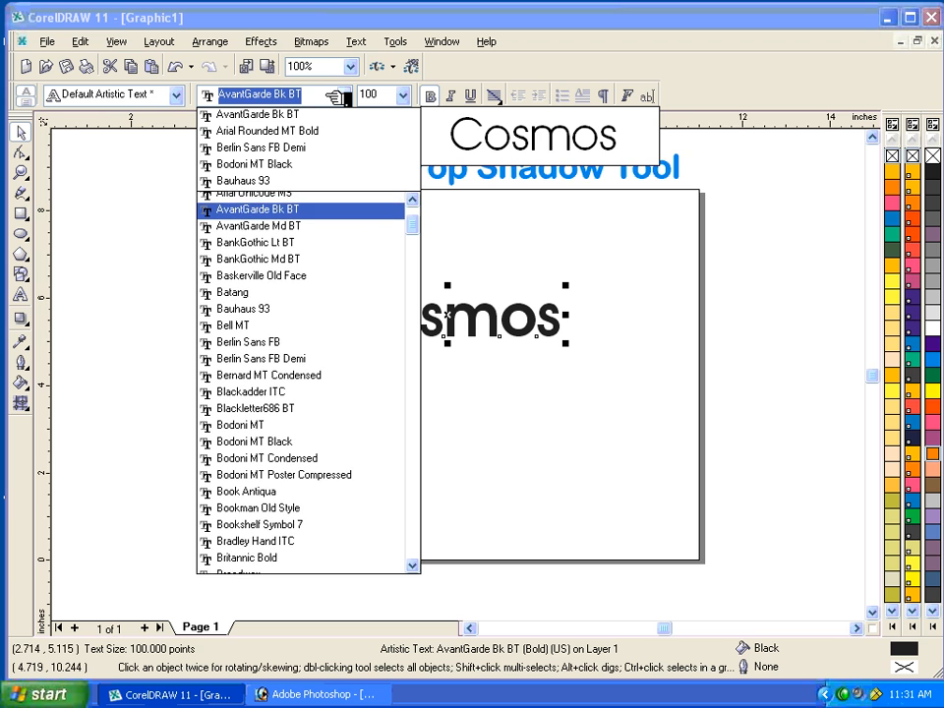
pyautogui.press('Up')
pyautogui.press('Up')
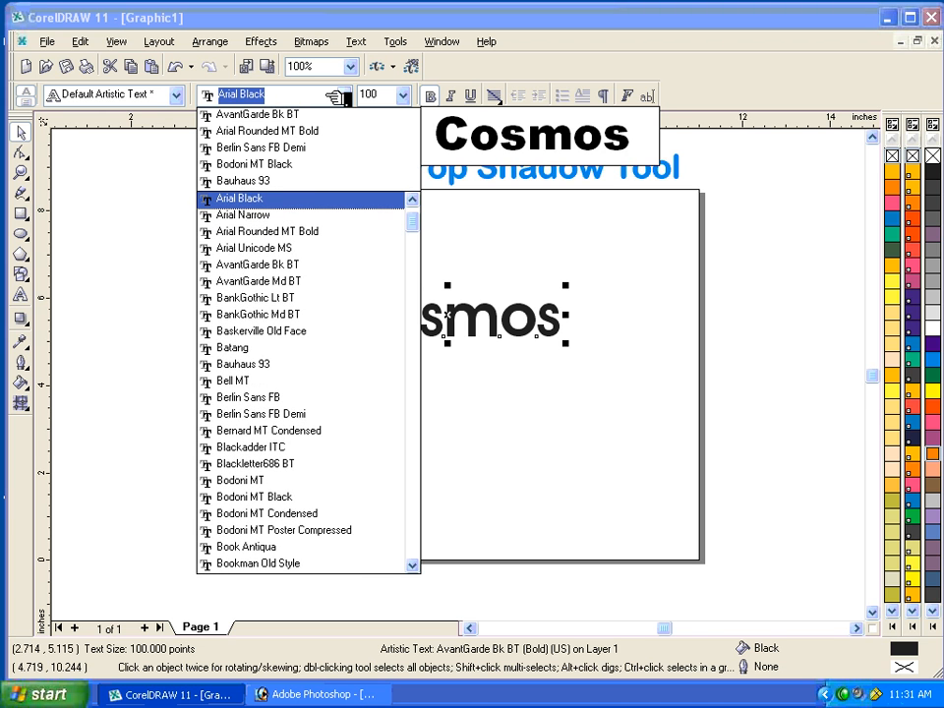
pyautogui.press('Return')
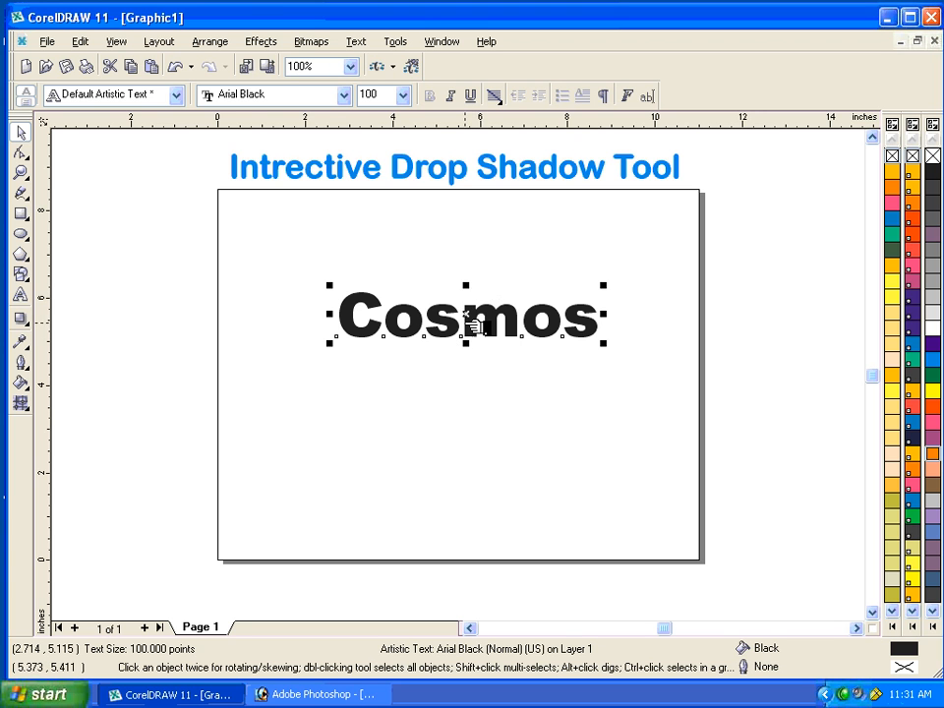
# Add a flat drop shadow to the Cosmos text, offset slightly from its centre
pyautogui.click(22, 319)
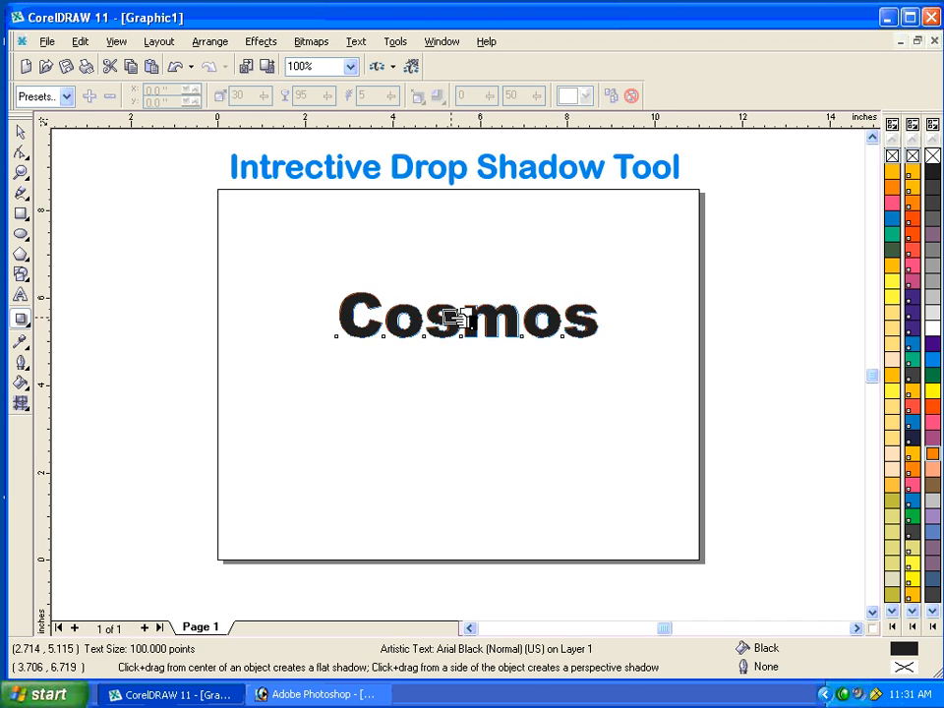
pyautogui.moveTo(454, 321); pyautogui.dragTo(460, 322)
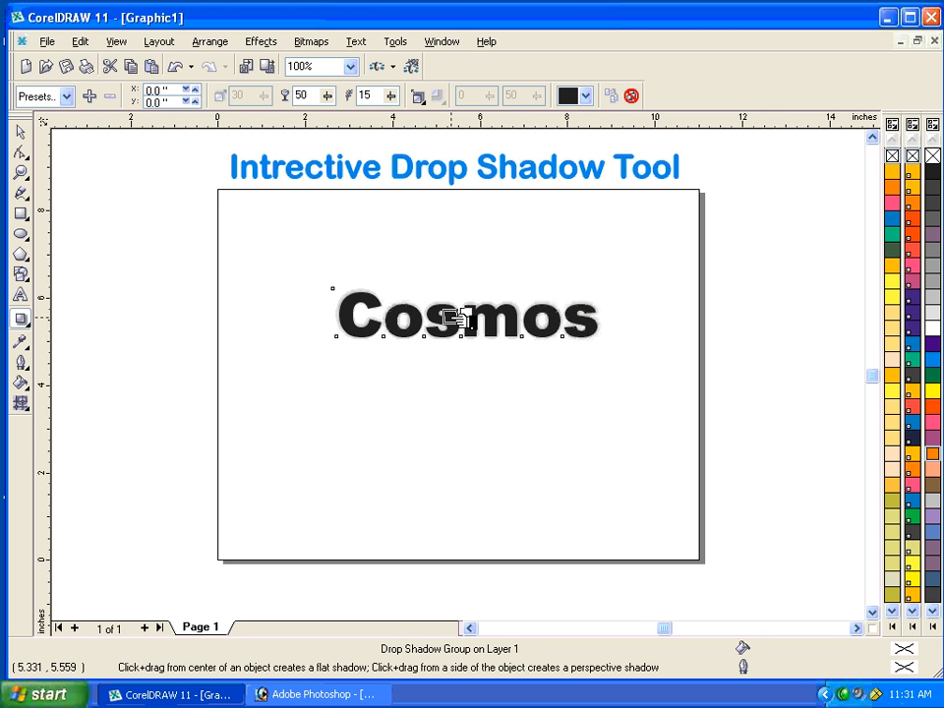
pyautogui.press('F4')
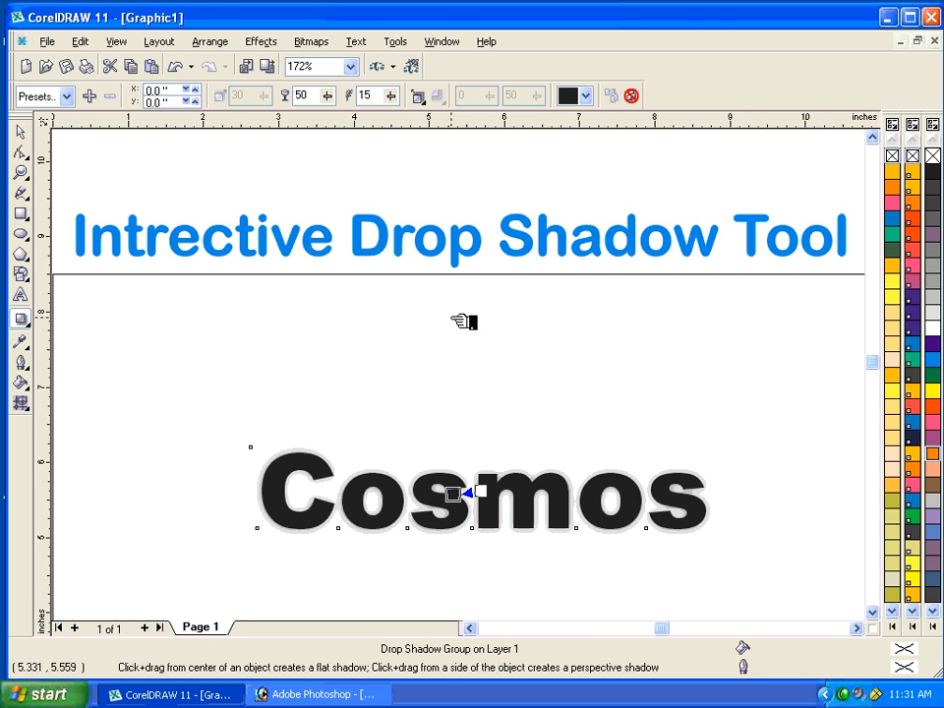
# Try the Middle and Average feathering directions on the Cosmos text's shadow and settle on Outside
pyautogui.click(421, 98)
pyautogui.click(436, 195)
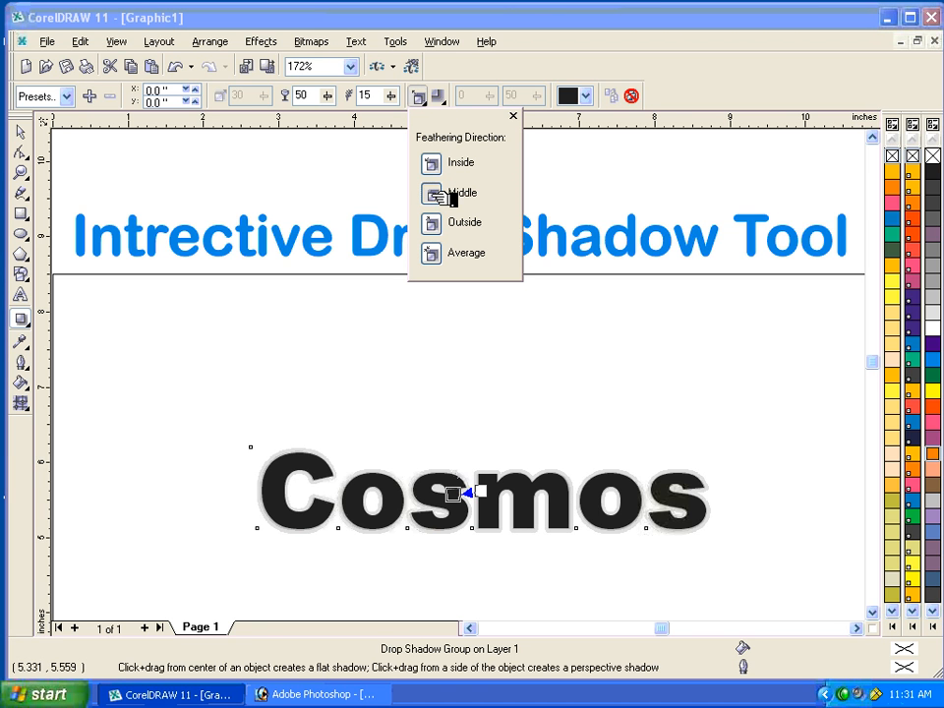
pyautogui.click(440, 227)
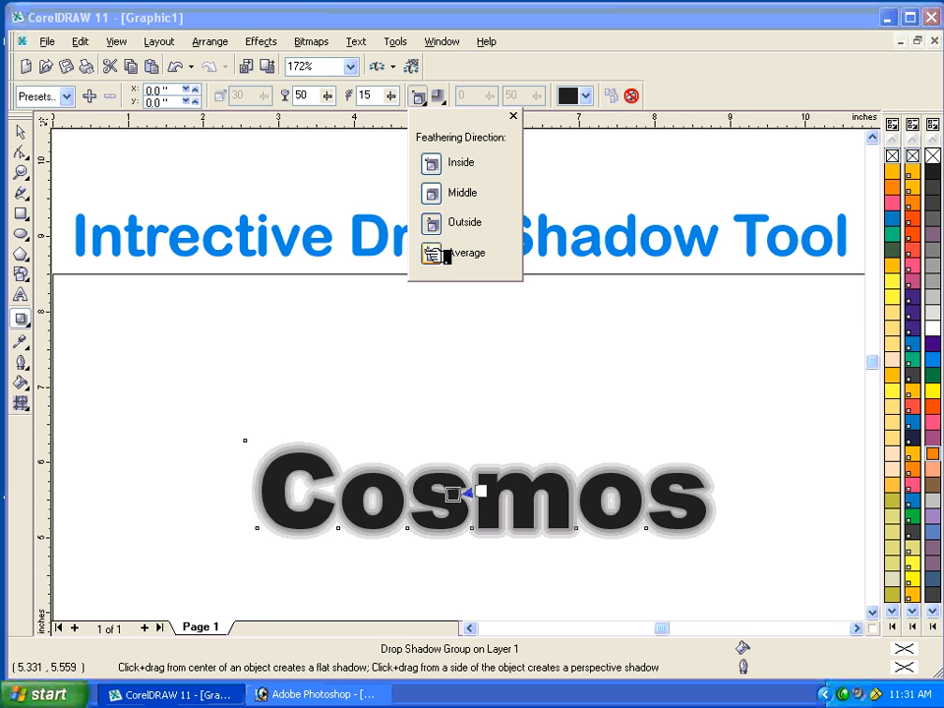
pyautogui.click(433, 253)
pyautogui.click(443, 226)
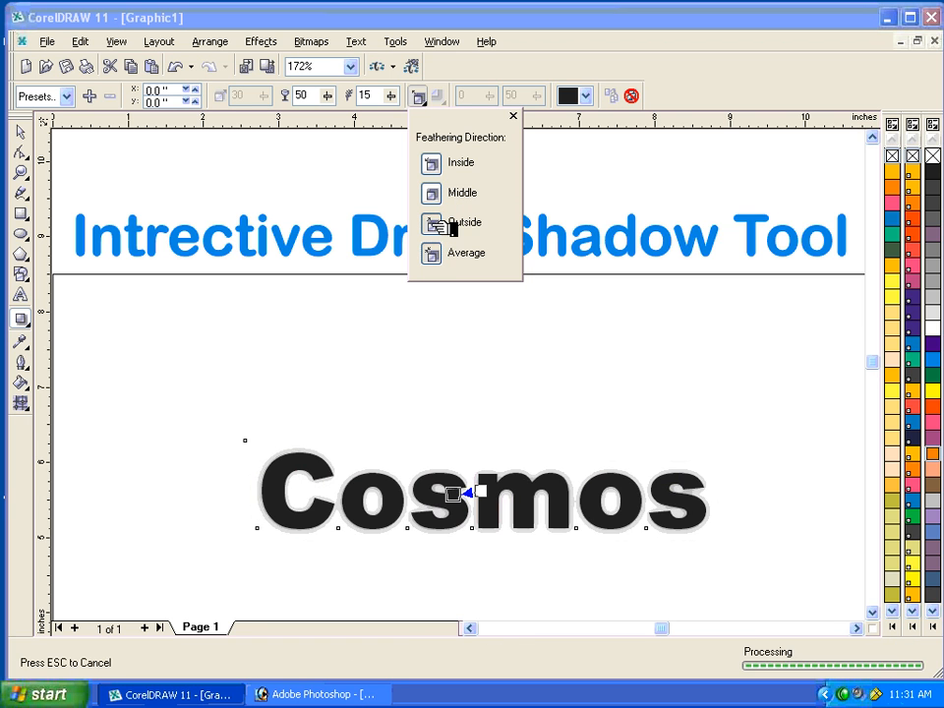
pyautogui.click(450, 161)
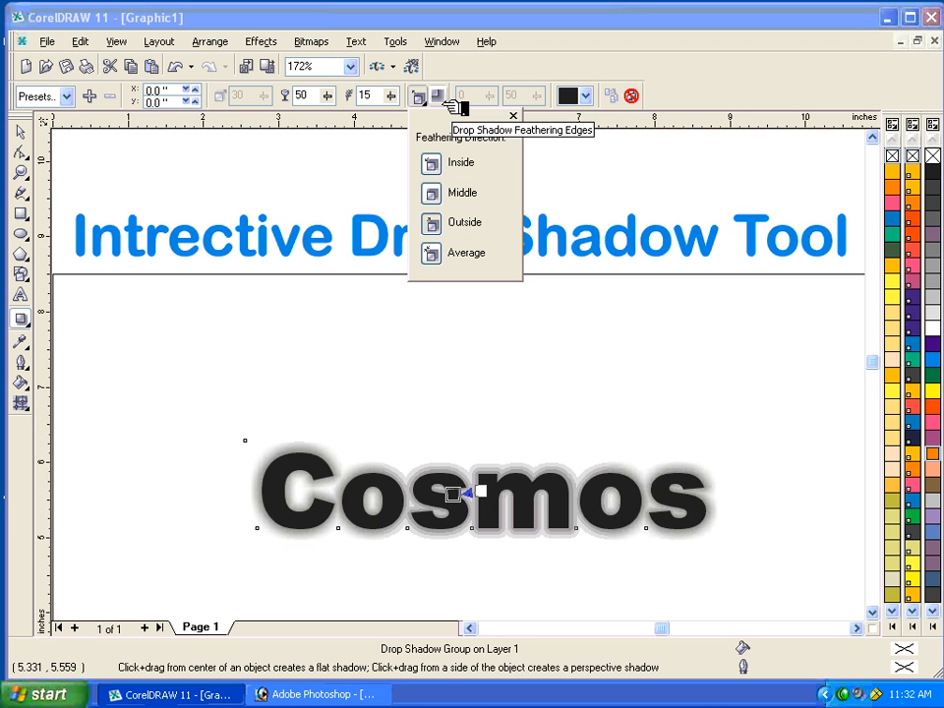
pyautogui.click(513, 116)
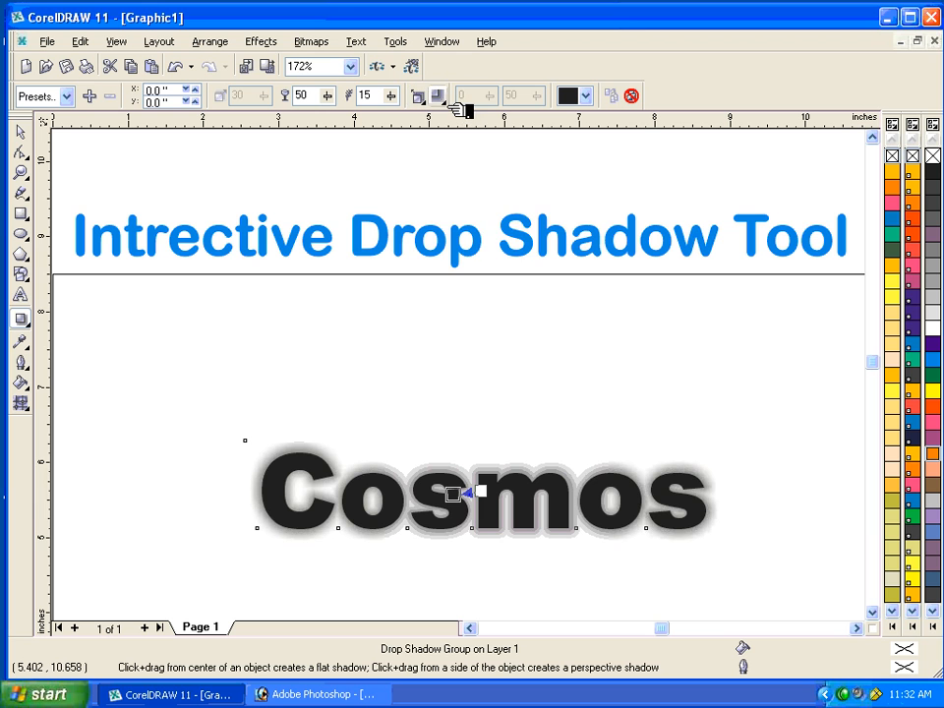
# Try the Inverse Squared and Linear feathering edges on the Cosmos shadow and settle on Squared
pyautogui.click(438, 96)
pyautogui.click(453, 192)
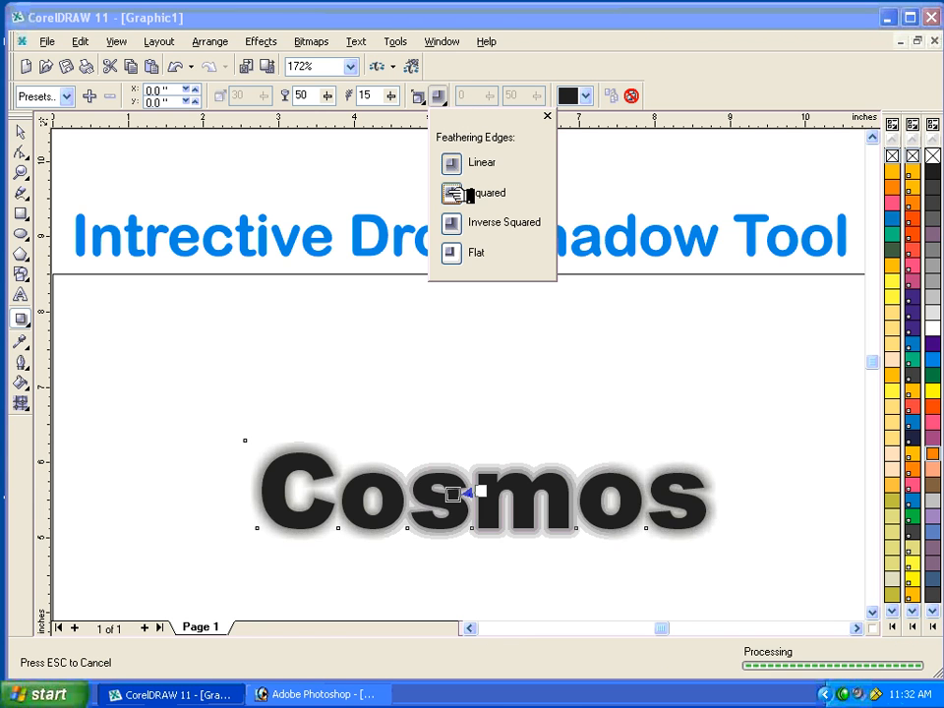
pyautogui.click(455, 223)
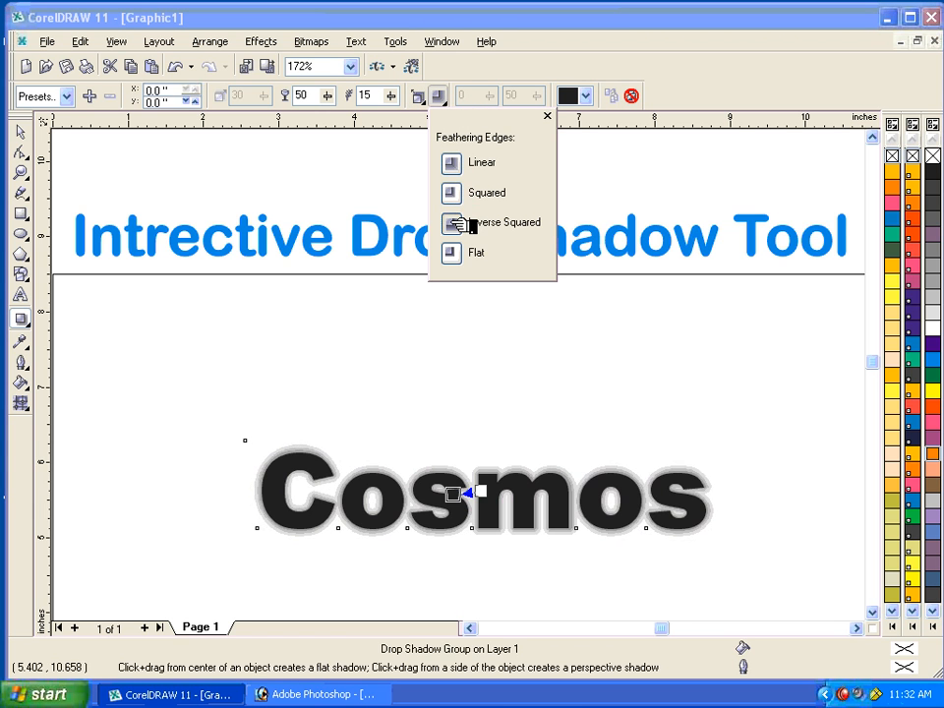
pyautogui.click(454, 166)
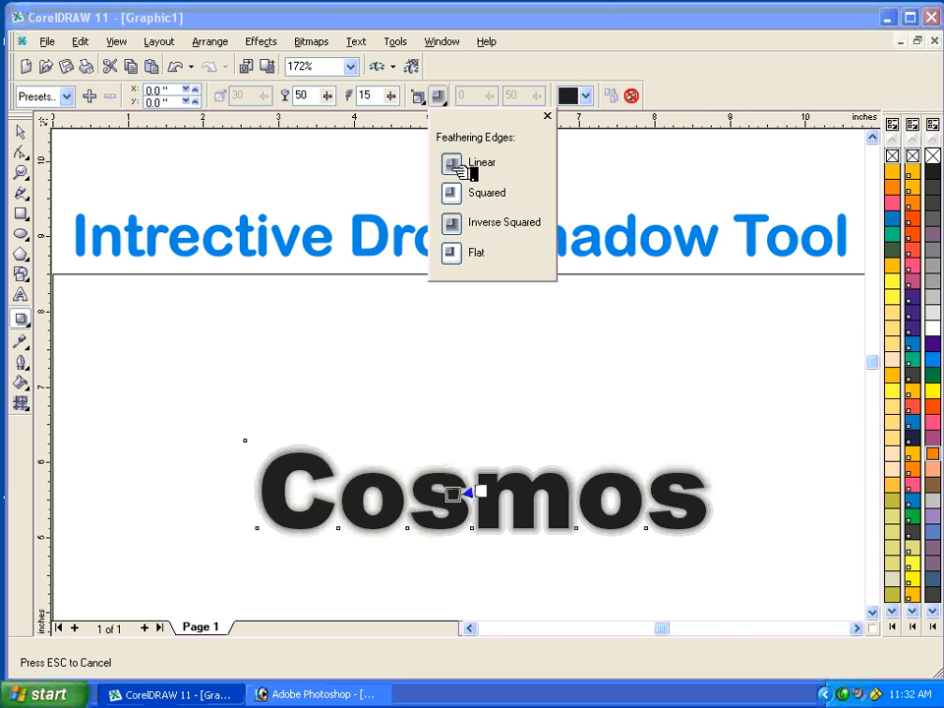
pyautogui.click(455, 194)
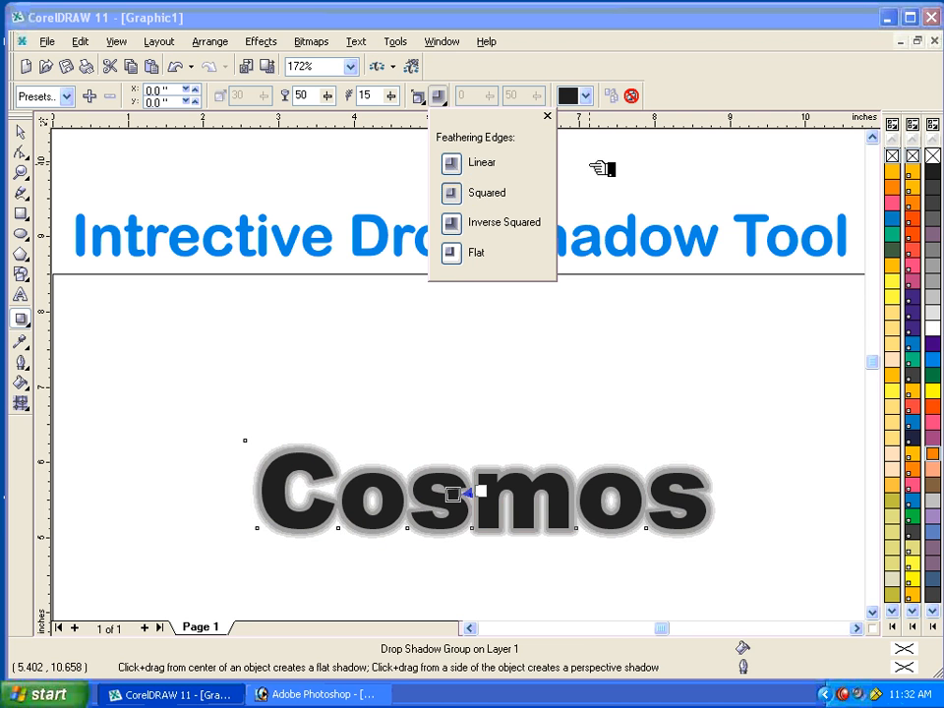
# Colour the Cosmos text's glow-like shadow orange, trying a light peach as an alternative before returning to orange
pyautogui.click(587, 95)
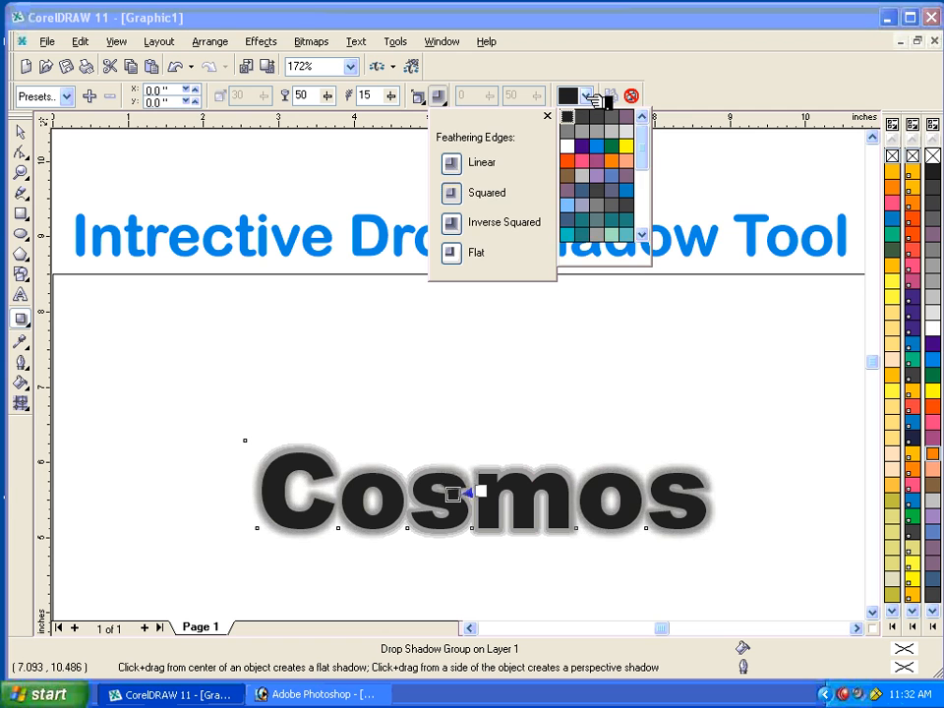
pyautogui.click(614, 161)
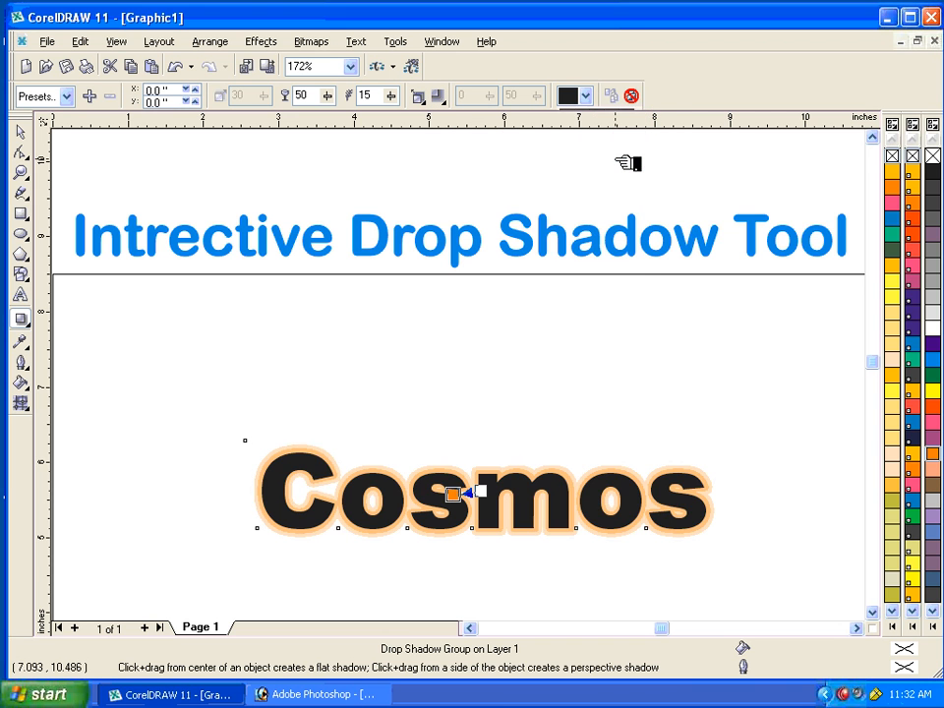
pyautogui.click(588, 95)
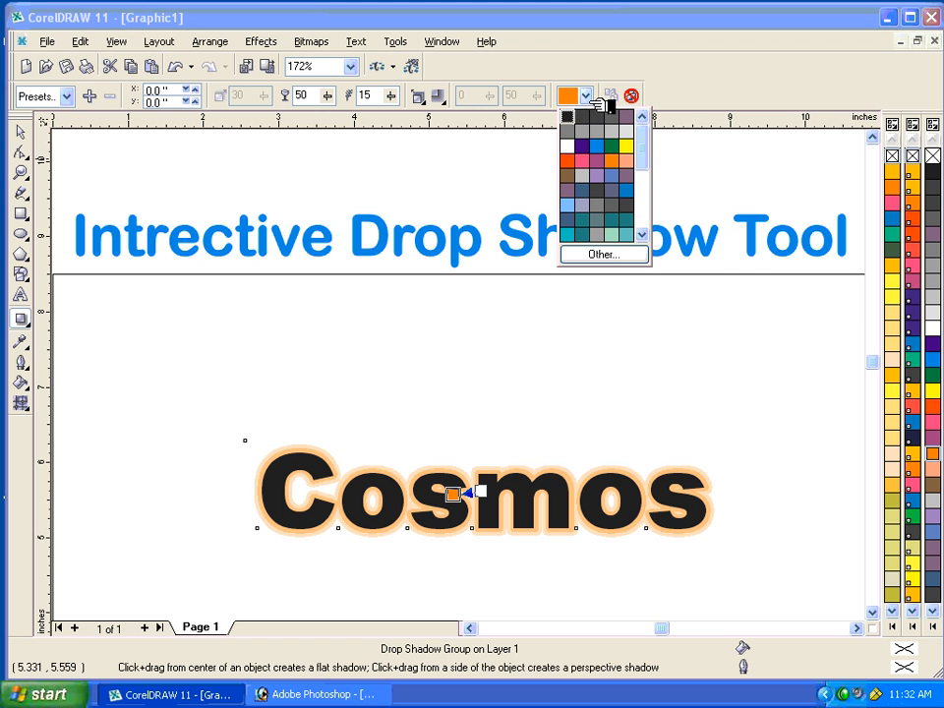
pyautogui.click(626, 161)
pyautogui.click(587, 96)
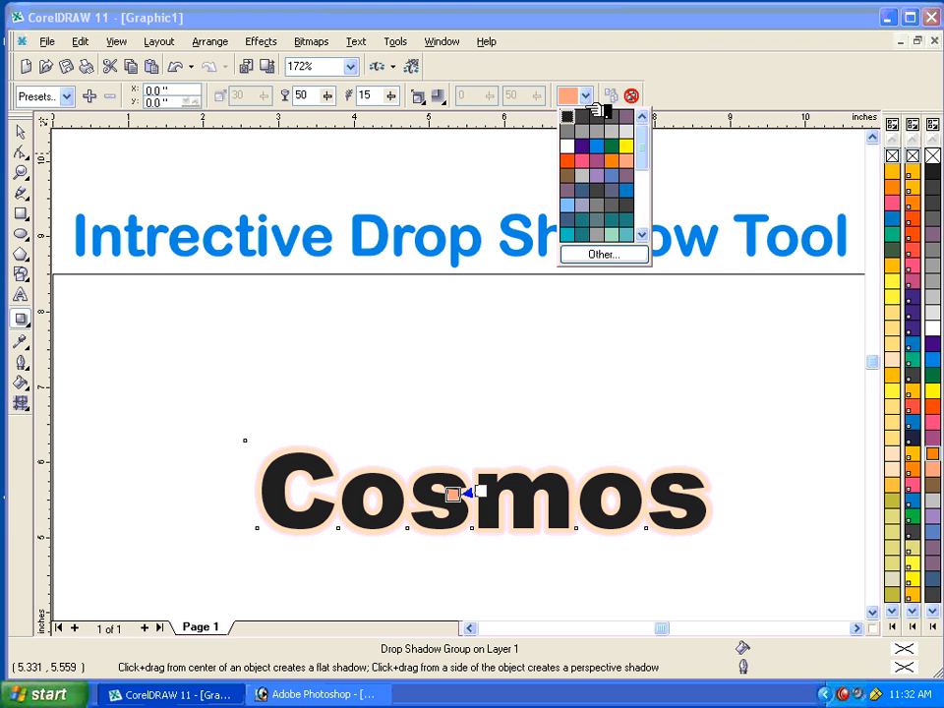
pyautogui.click(613, 160)
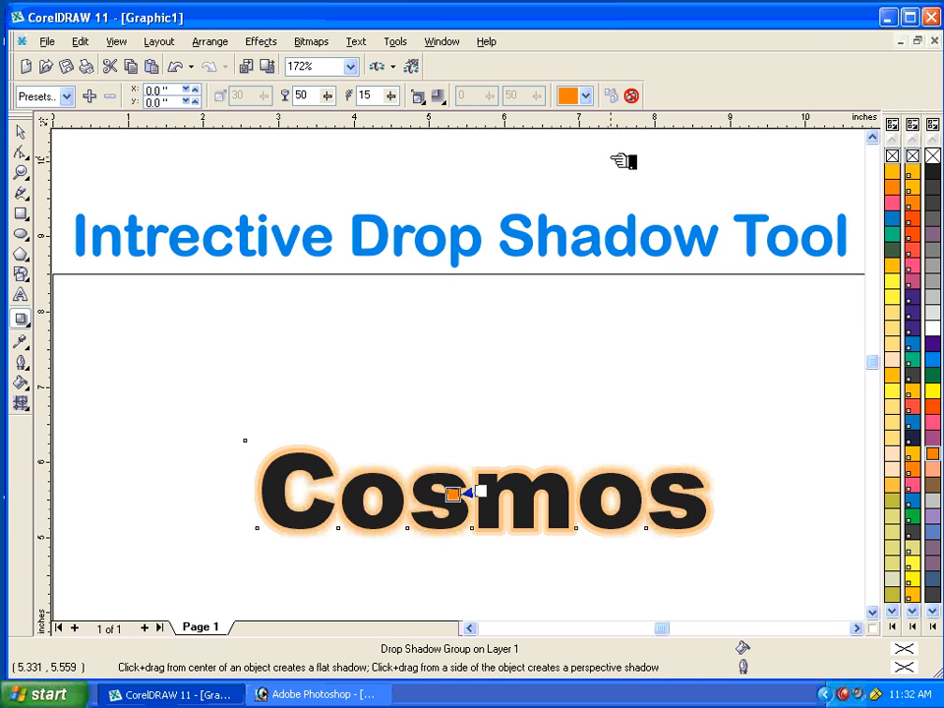
# Apply the Pers Top Right drop shadow preset to the Cosmos text and colour the shadow orange
pyautogui.click(67, 96)
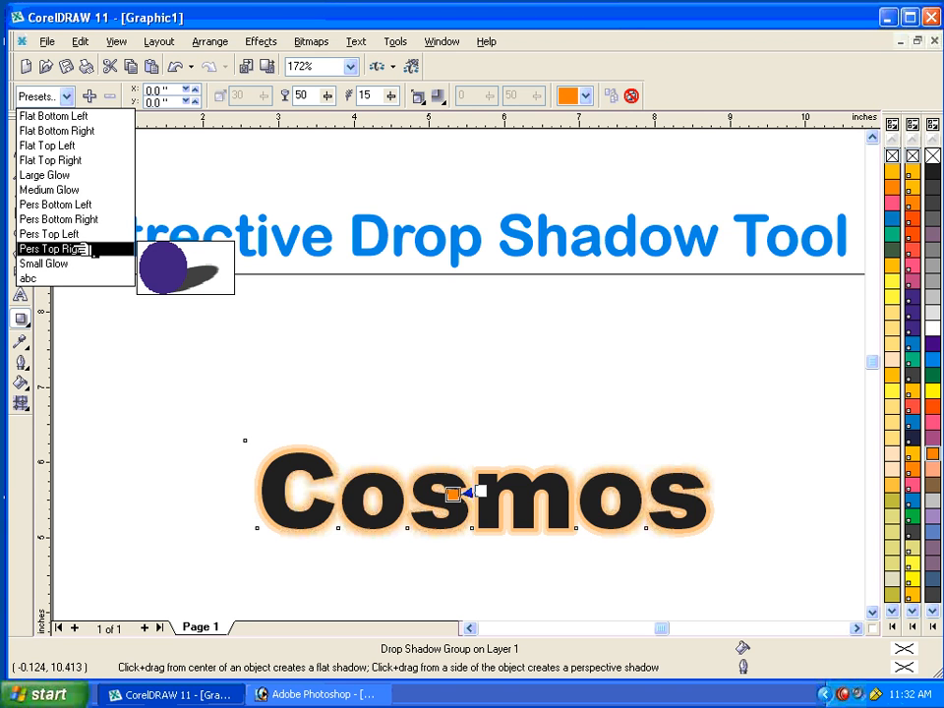
pyautogui.click(90, 249)
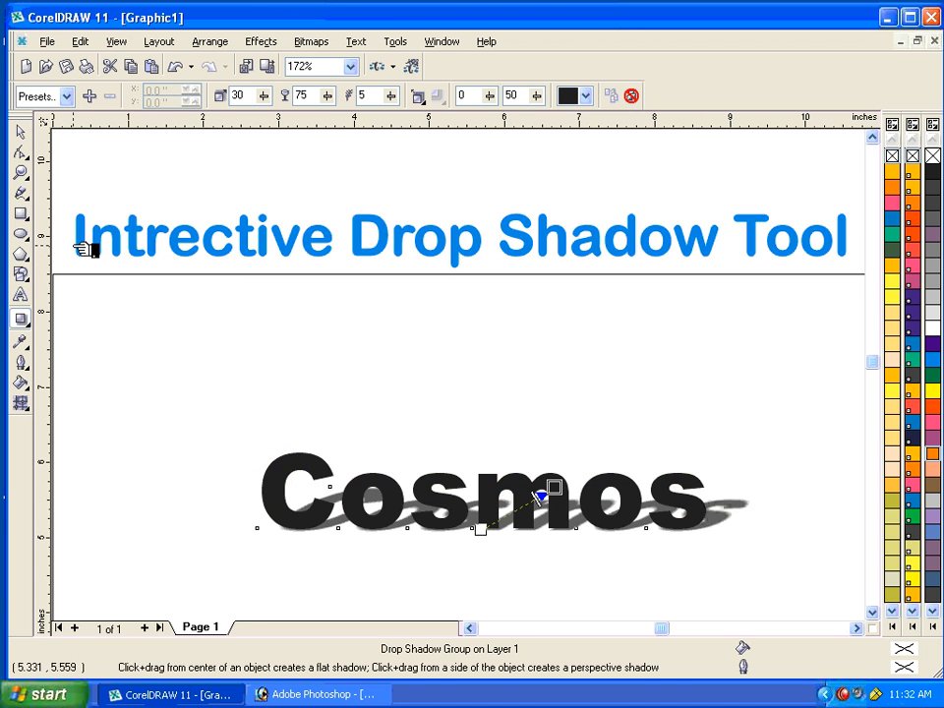
pyautogui.click(586, 96)
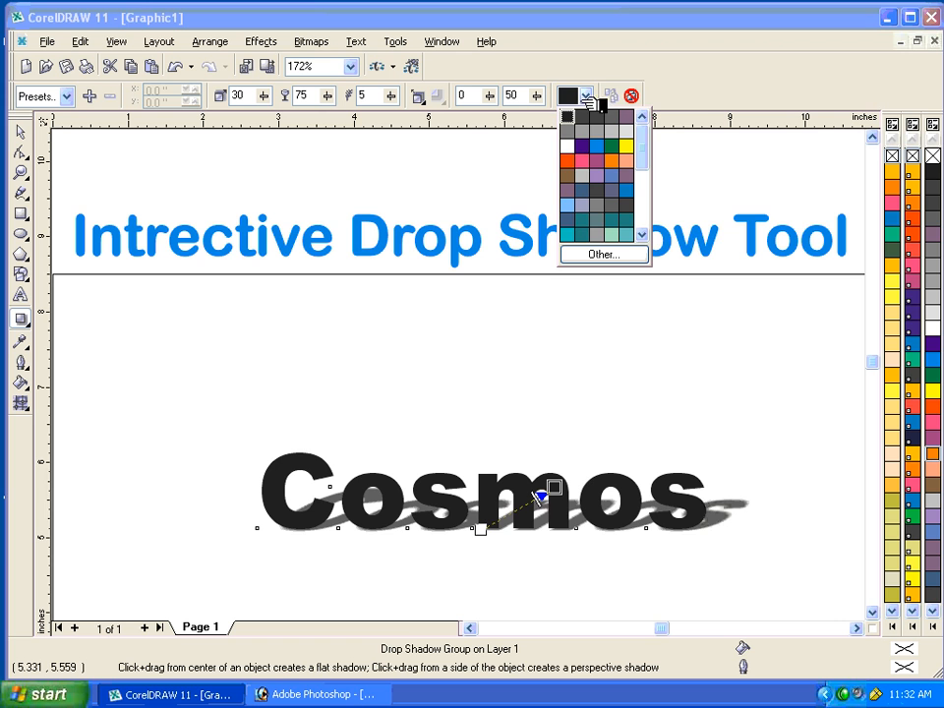
pyautogui.click(614, 160)
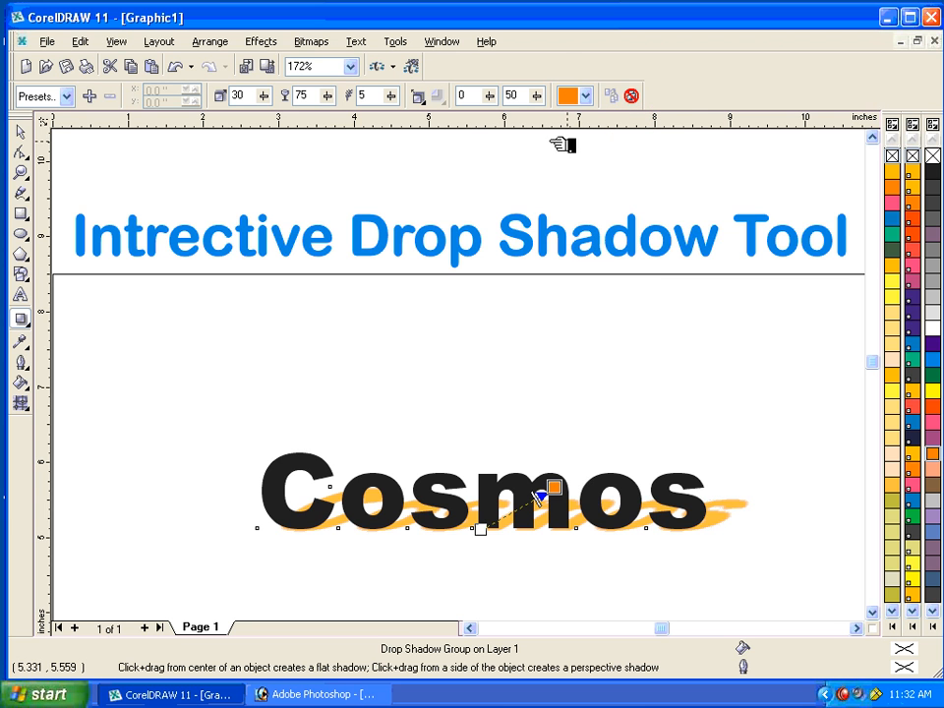
# Stretch the Cosmos text's perspective shadow up and to the right at an angle of about 40, and save it as the preset "cosmos"
pyautogui.click(872, 612)
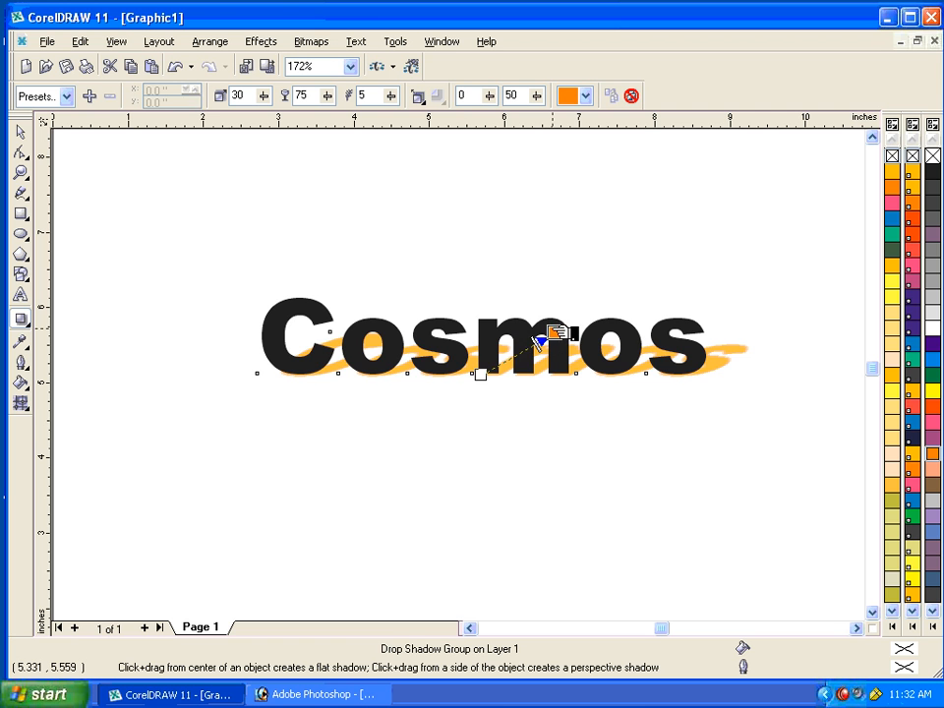
pyautogui.moveTo(556, 334); pyautogui.dragTo(563, 311)
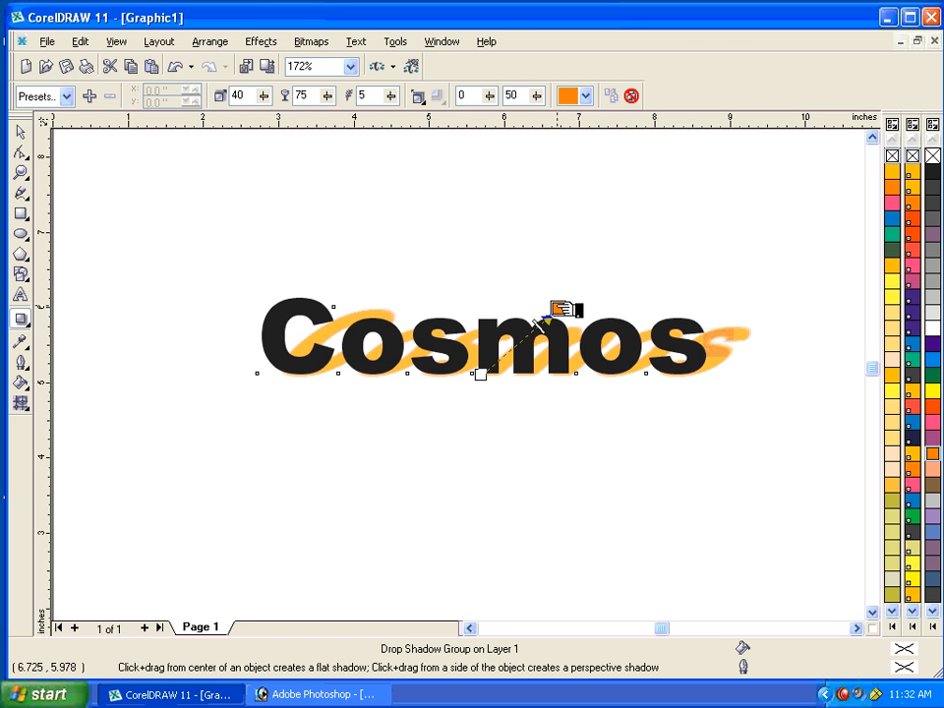
pyautogui.moveTo(560, 309); pyautogui.dragTo(570, 300)
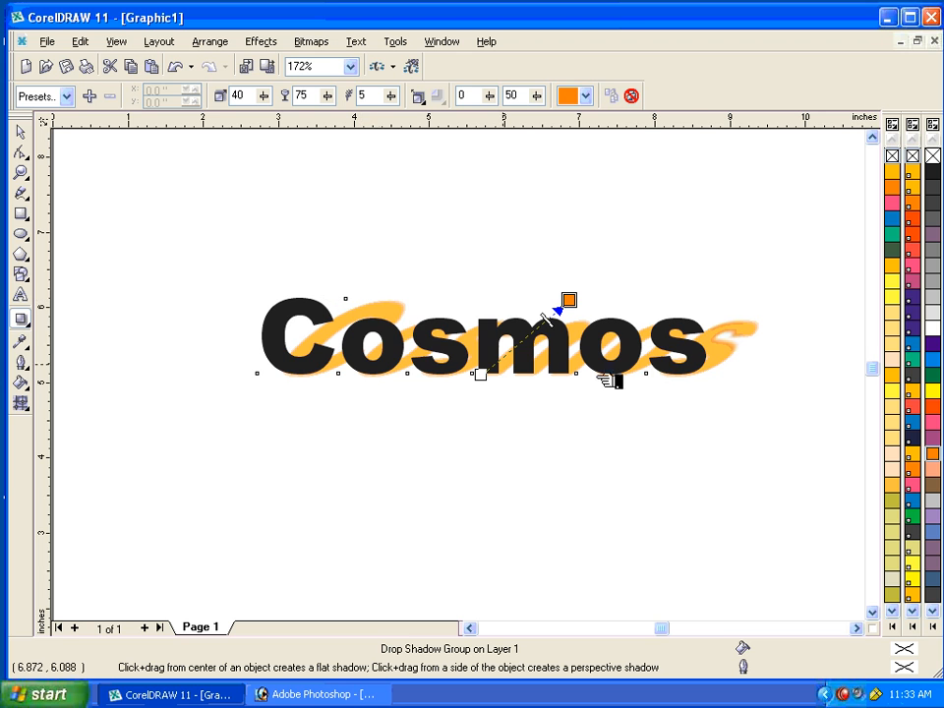
pyautogui.click(90, 96)
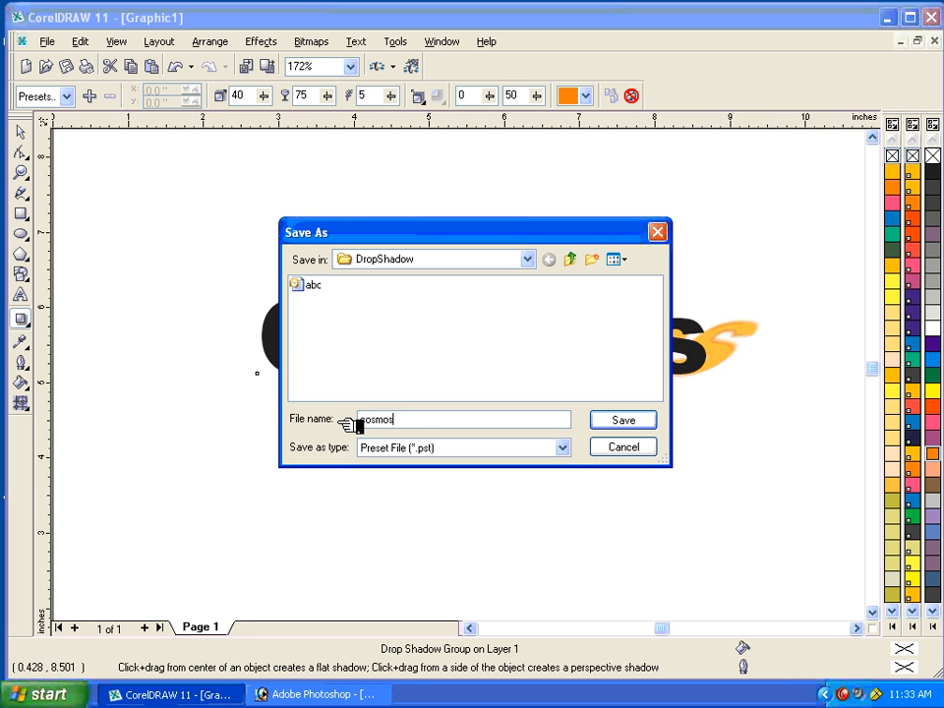
pyautogui.click(620, 423)
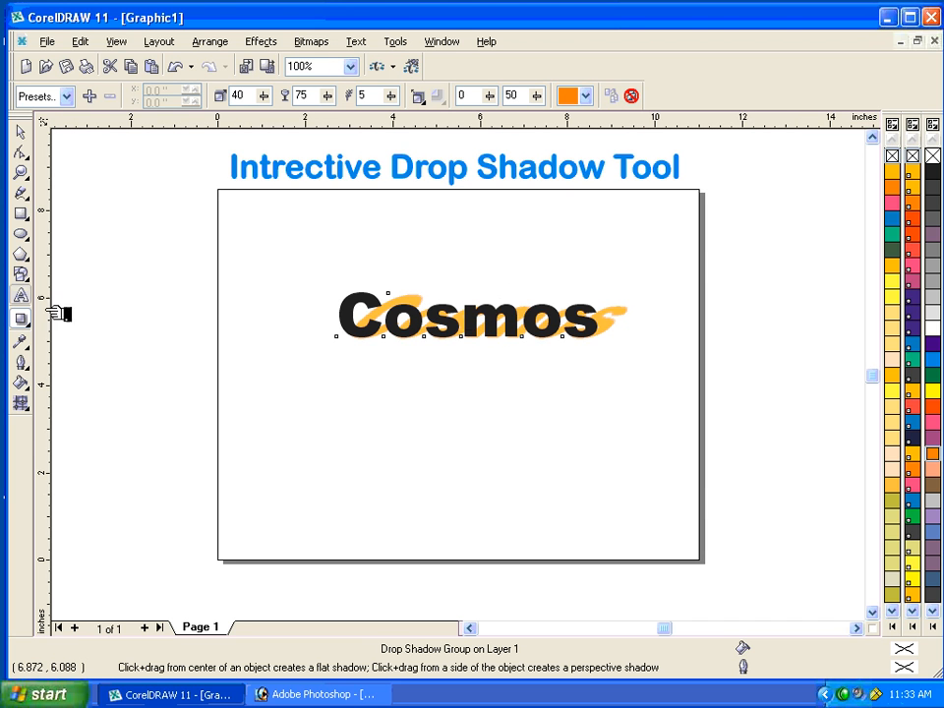
# Add the artistic text "Institute" below the left part of the Cosmos text
pyautogui.click(363, 424)
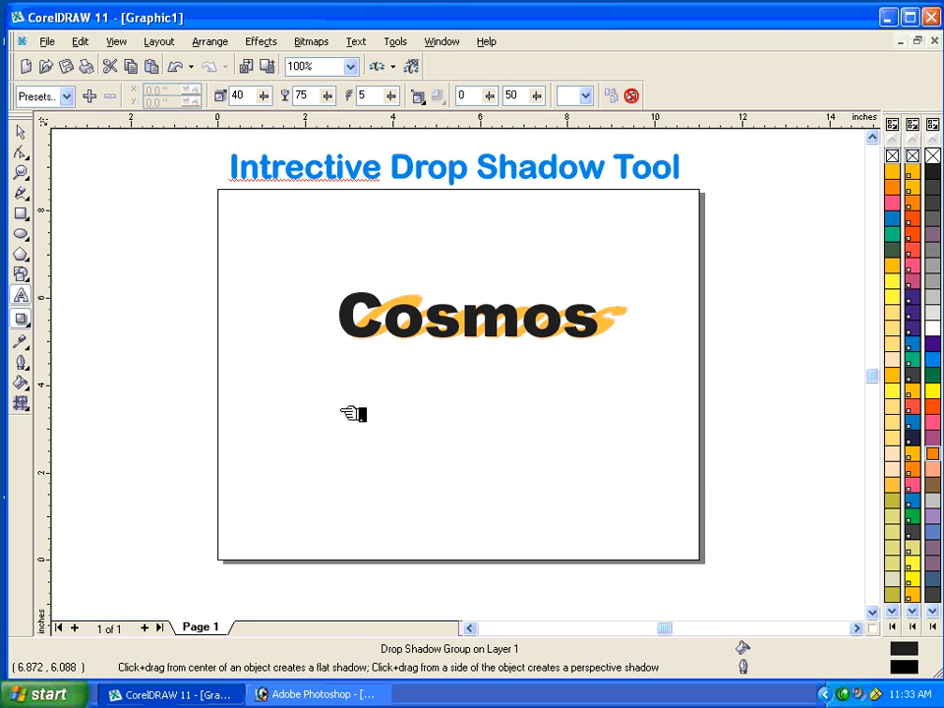
pyautogui.press('F8')
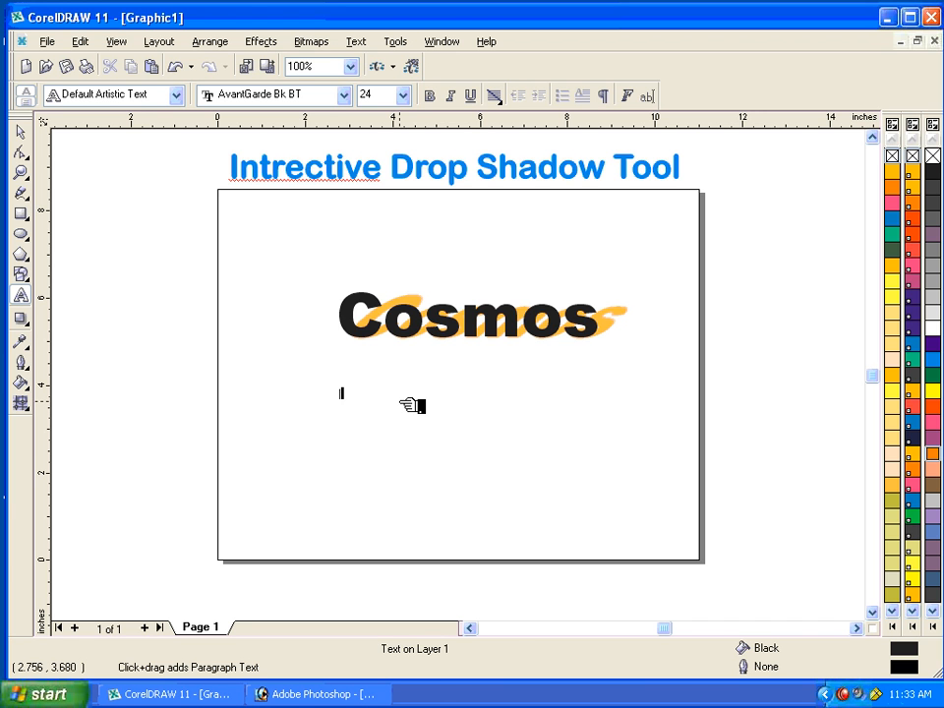
pyautogui.click(399, 400)
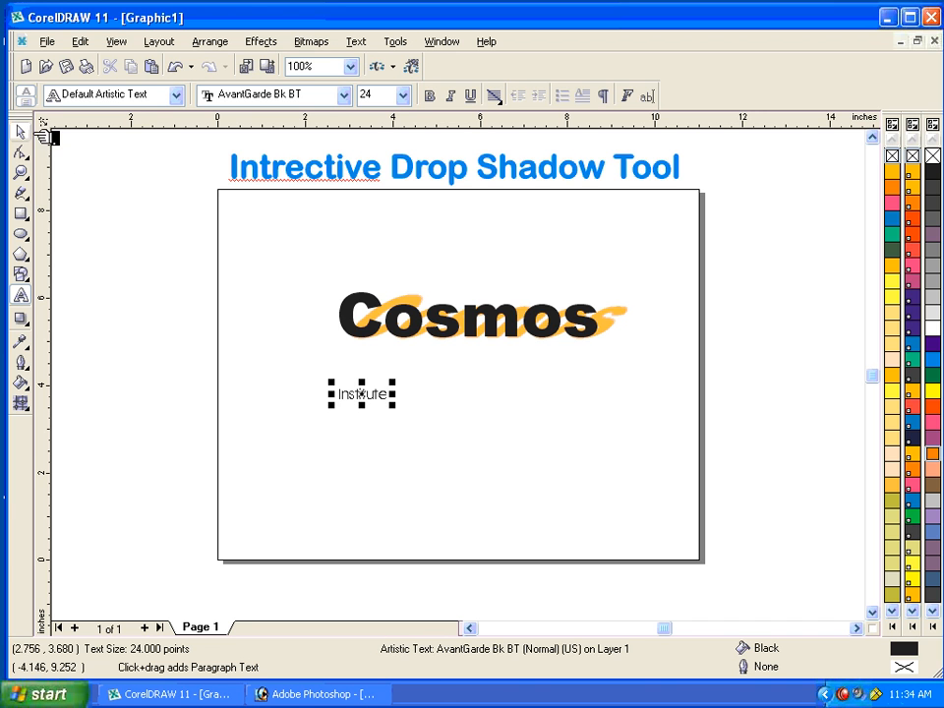
# Format the Institute text as 100-point bold Times New Roman
pyautogui.click(405, 98)
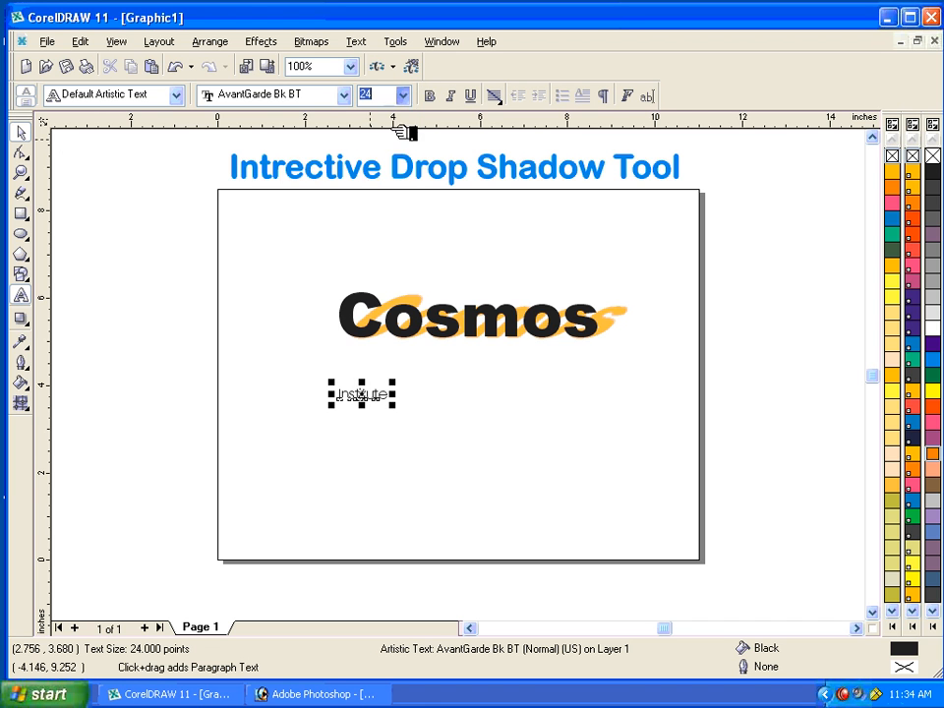
pyautogui.click(403, 94)
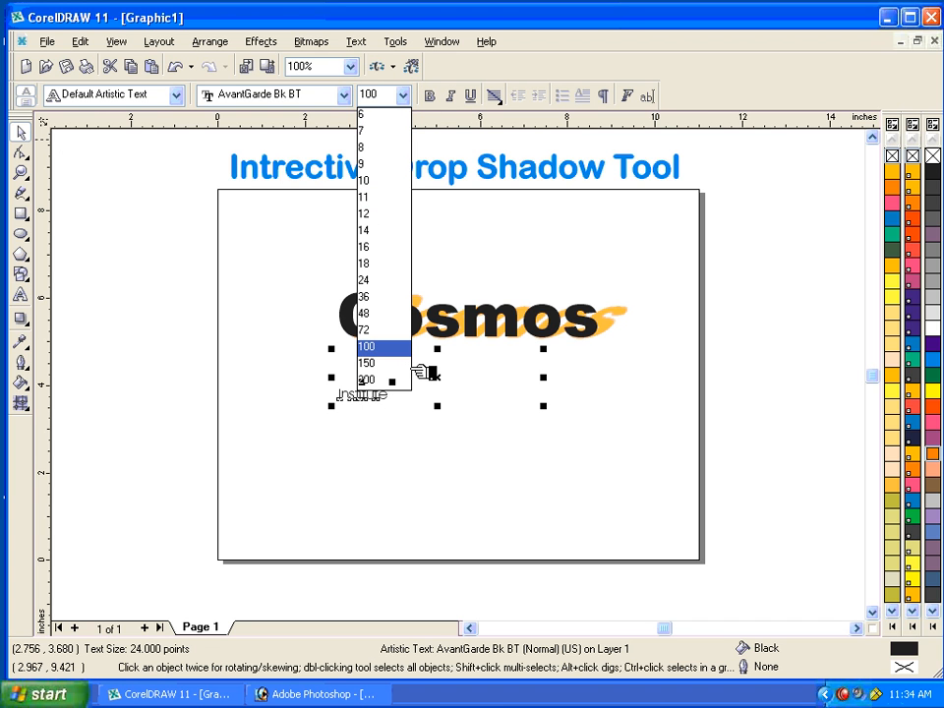
pyautogui.click(310, 95)
pyautogui.write('Times New Roman')
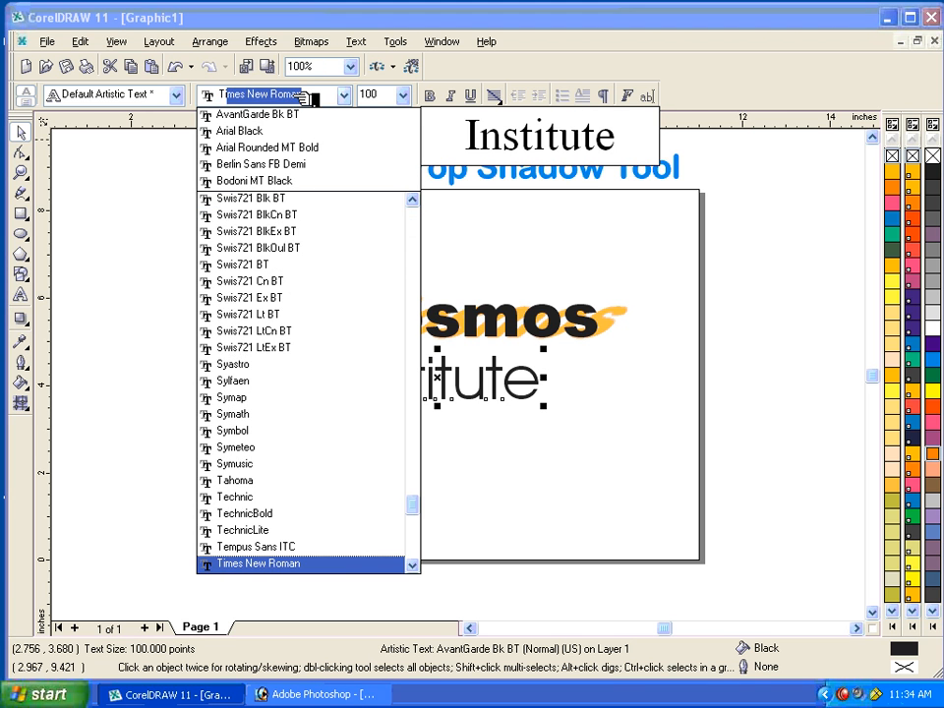
pyautogui.press('Return')
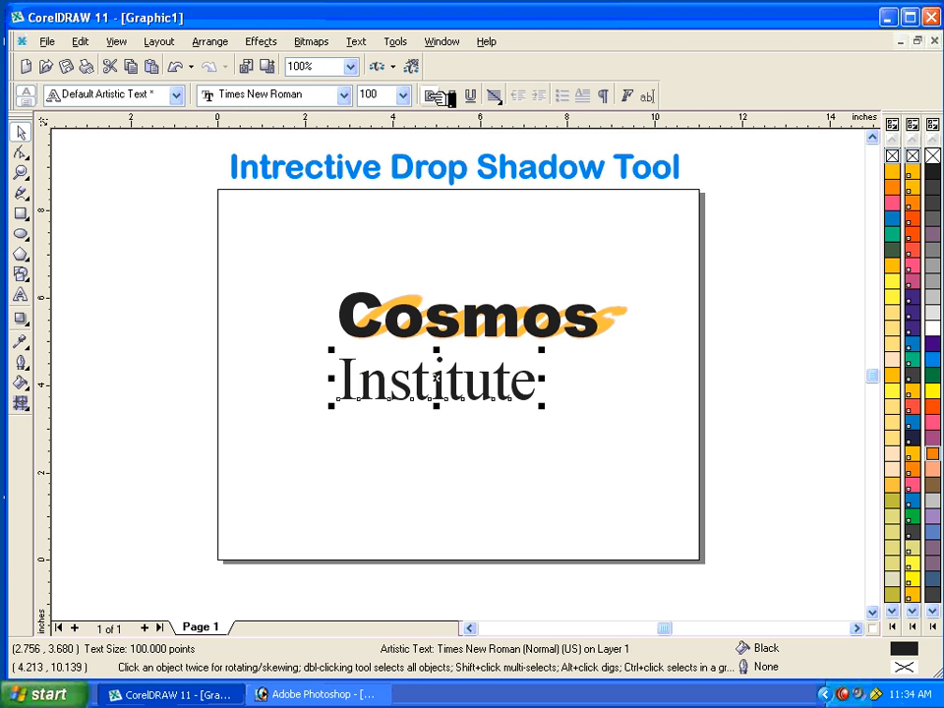
pyautogui.hotkey('ctrl', 'b')
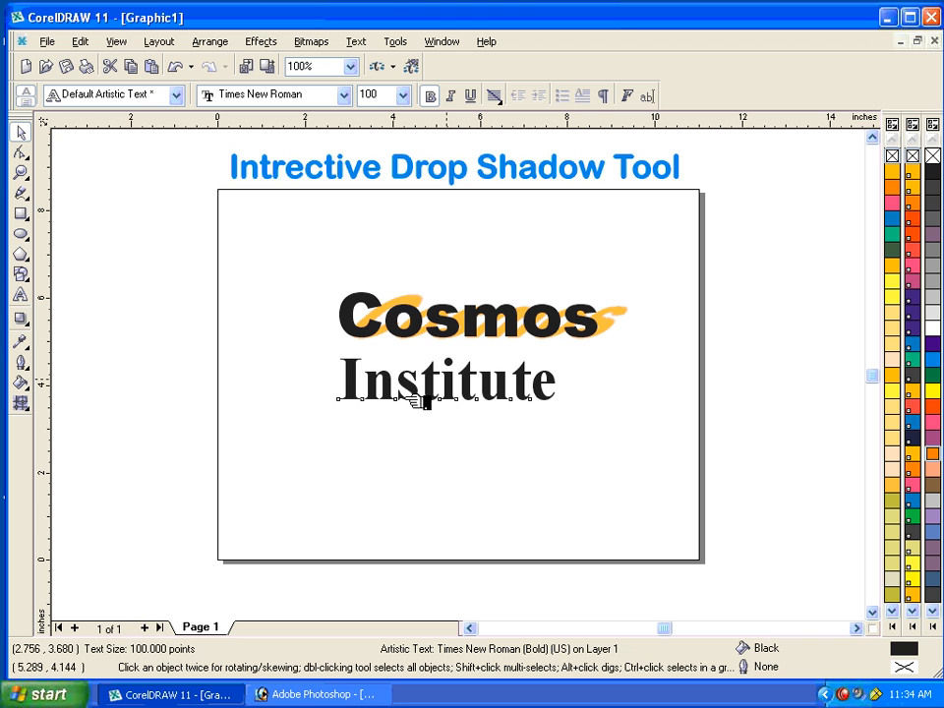